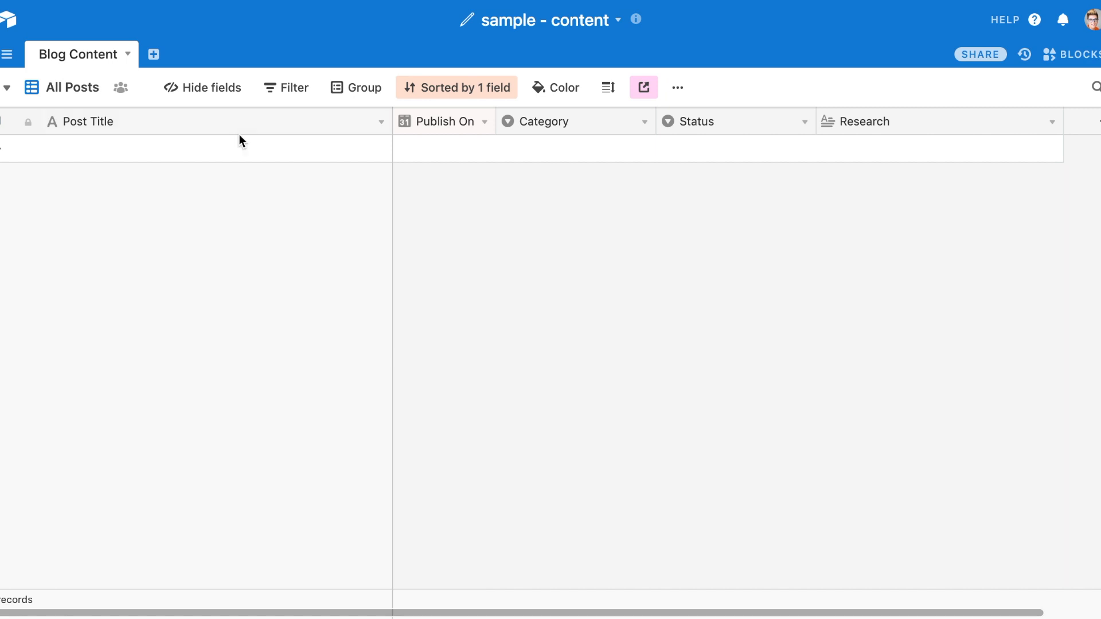
{"action": "left_click", "coordinate": [153, 55]}
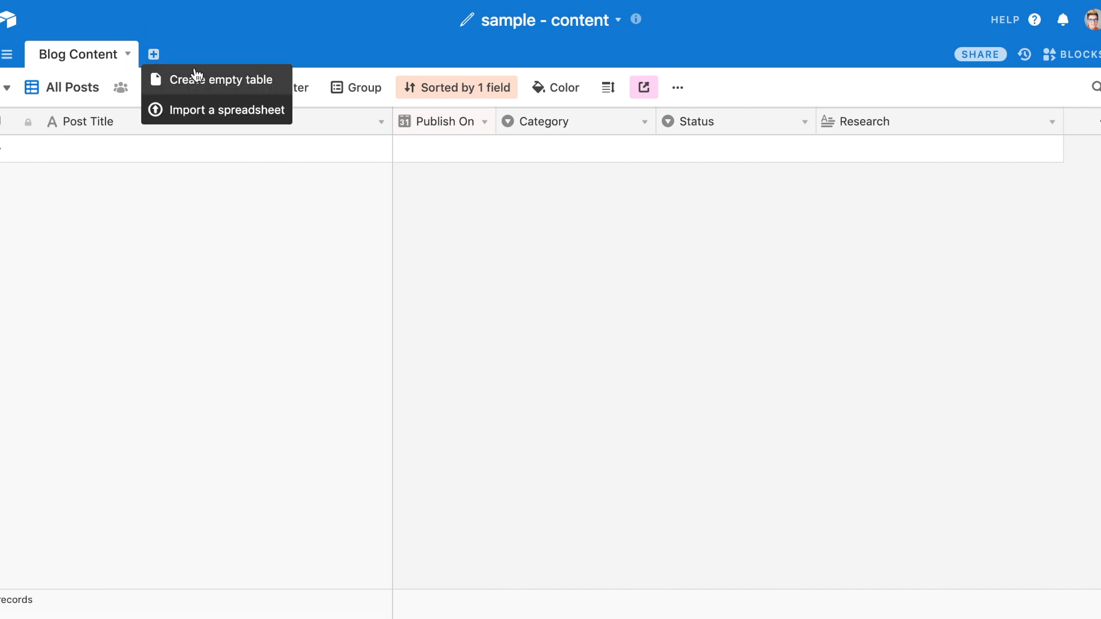
{"action": "left_click", "coordinate": [190, 51]}
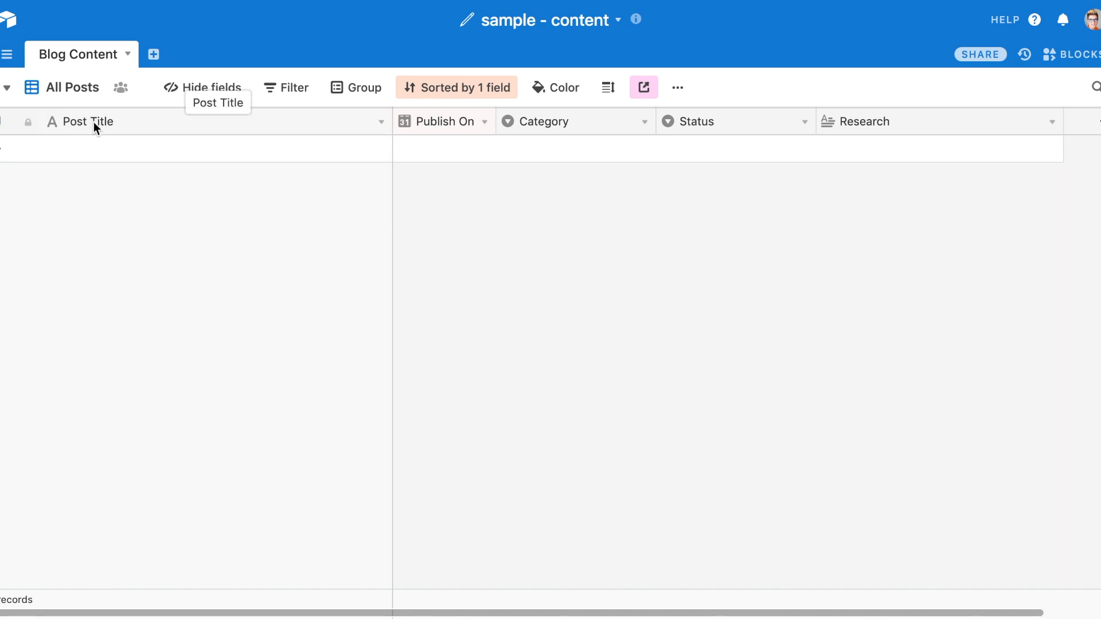
Review the field configuration of the Publish On date field and the Category single-select field
{"action": "left_click", "coordinate": [484, 123]}
{"action": "left_click", "coordinate": [479, 150]}
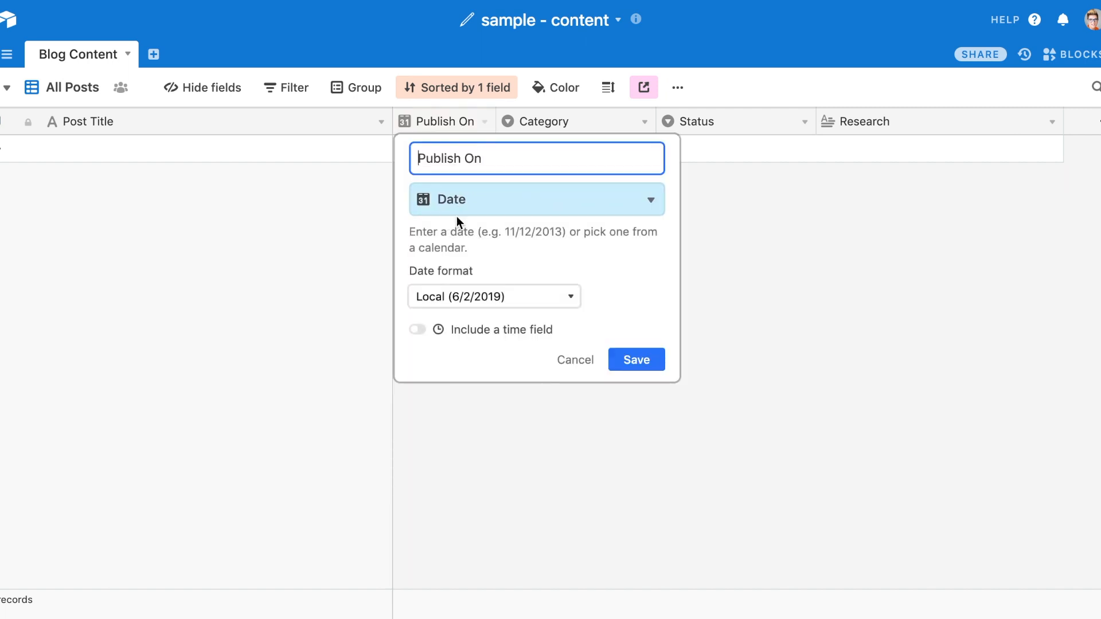
{"action": "left_click", "coordinate": [634, 360]}
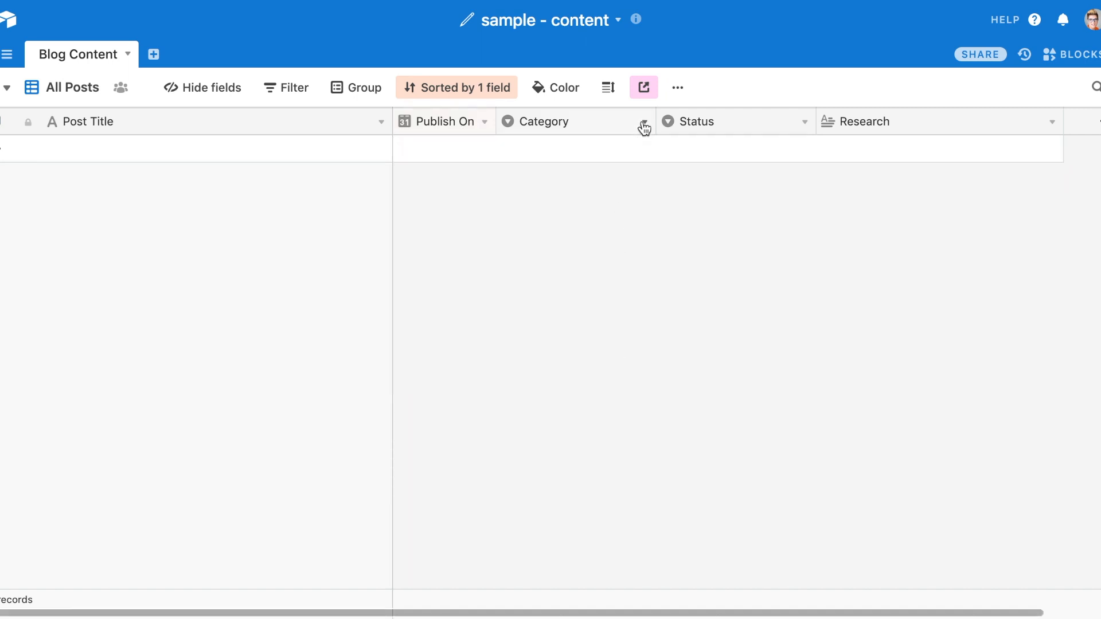
{"action": "left_click", "coordinate": [644, 123]}
{"action": "left_click", "coordinate": [636, 149]}
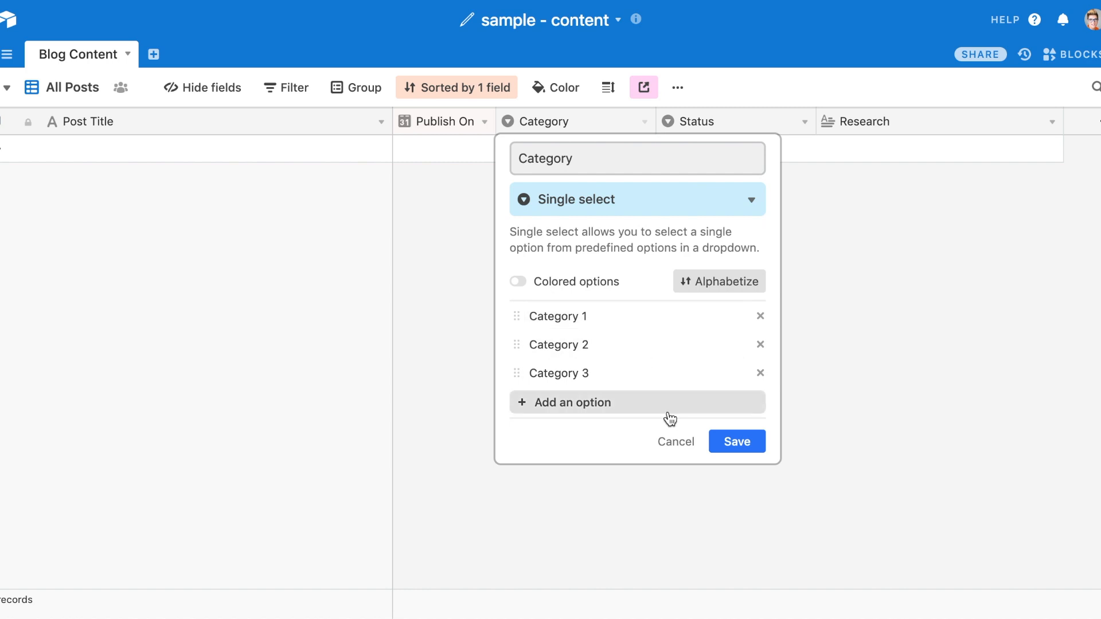
{"action": "left_click", "coordinate": [677, 442]}
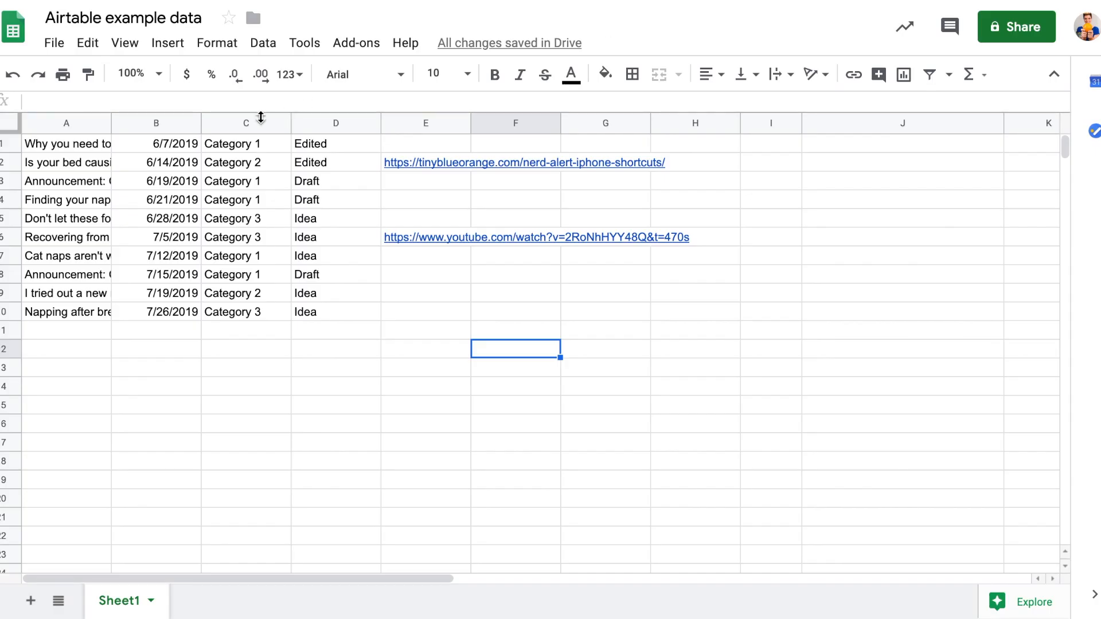
Copy the post rows in A1:E10 of the Airtable example data spreadsheet and paste them into the All Posts view of Airtable's Blog Content table
{"action": "left_click_drag", "start_coordinate": [81, 143], "coordinate": [408, 317]}
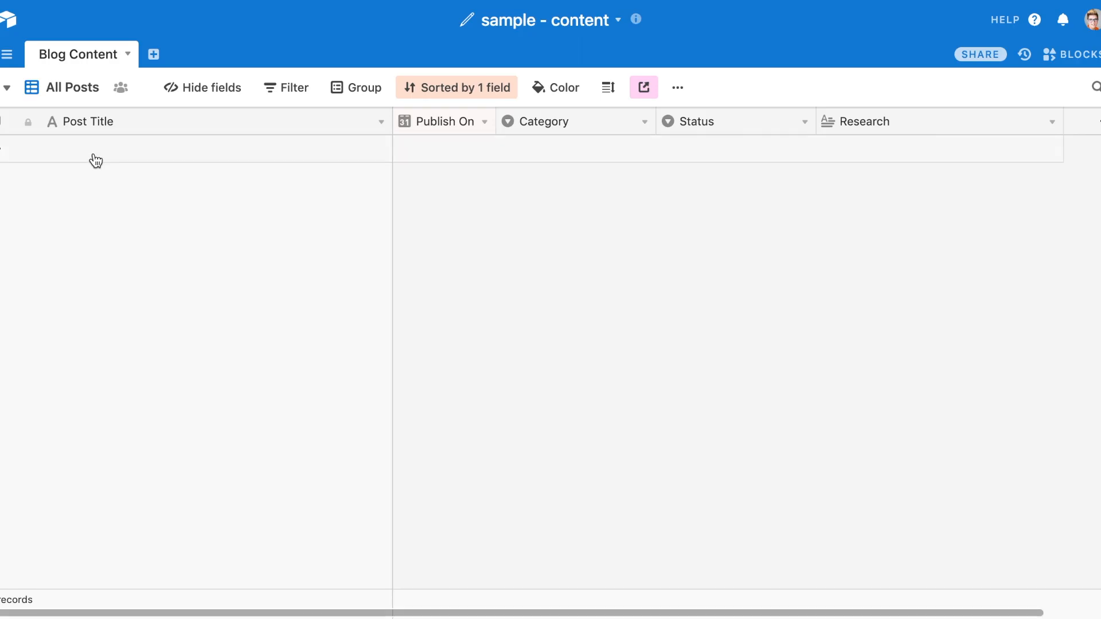
{"action": "key", "text": "ctrl+v"}
{"action": "left_click", "coordinate": [707, 356]}
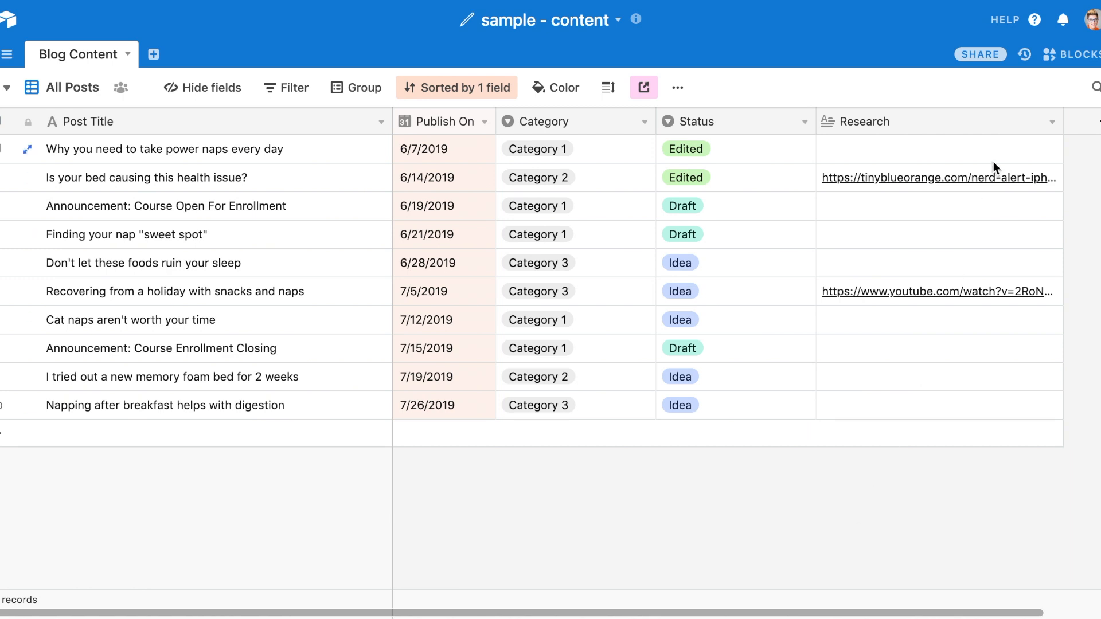
{"action": "left_click", "coordinate": [889, 510]}
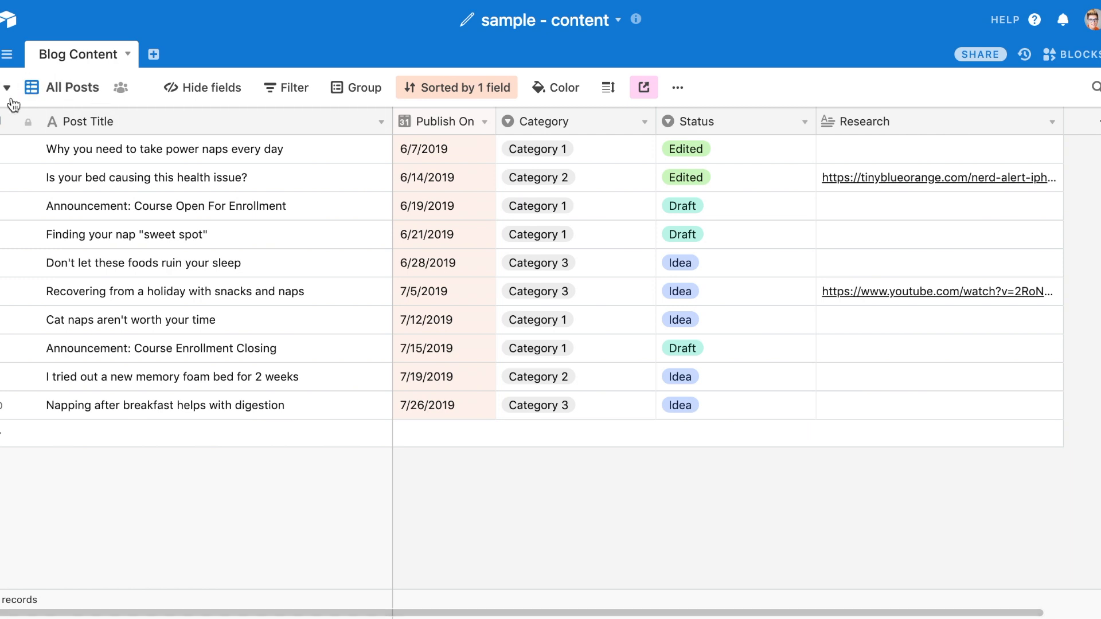
Switch to the Content to Edit view and inspect its Status filter condition
{"action": "left_click", "coordinate": [82, 88]}
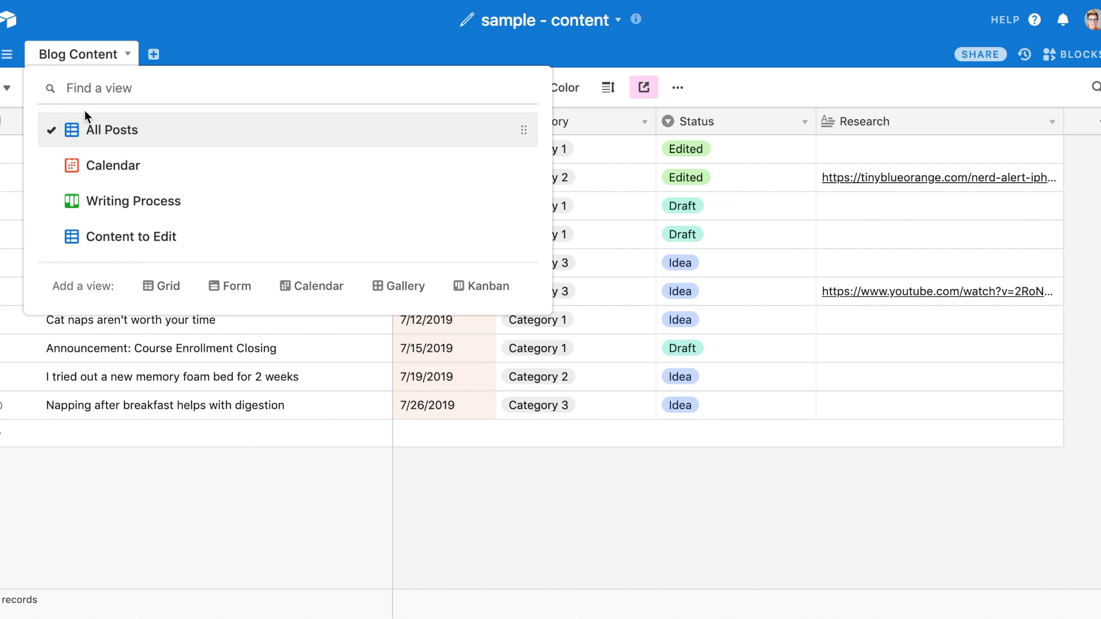
{"action": "left_click", "coordinate": [151, 242]}
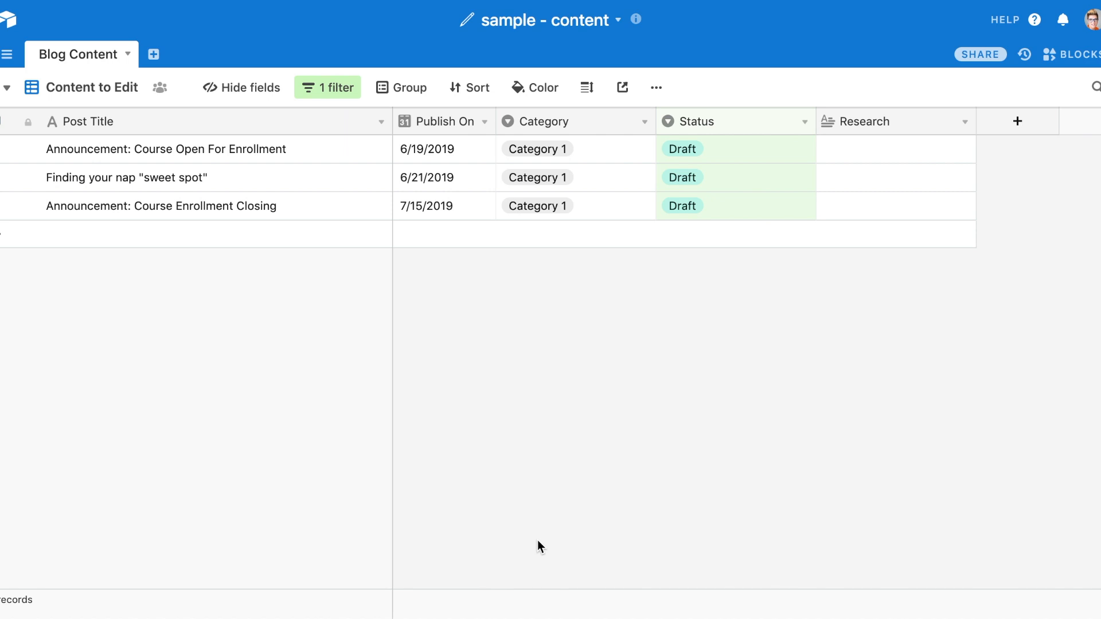
{"action": "left_click", "coordinate": [344, 94]}
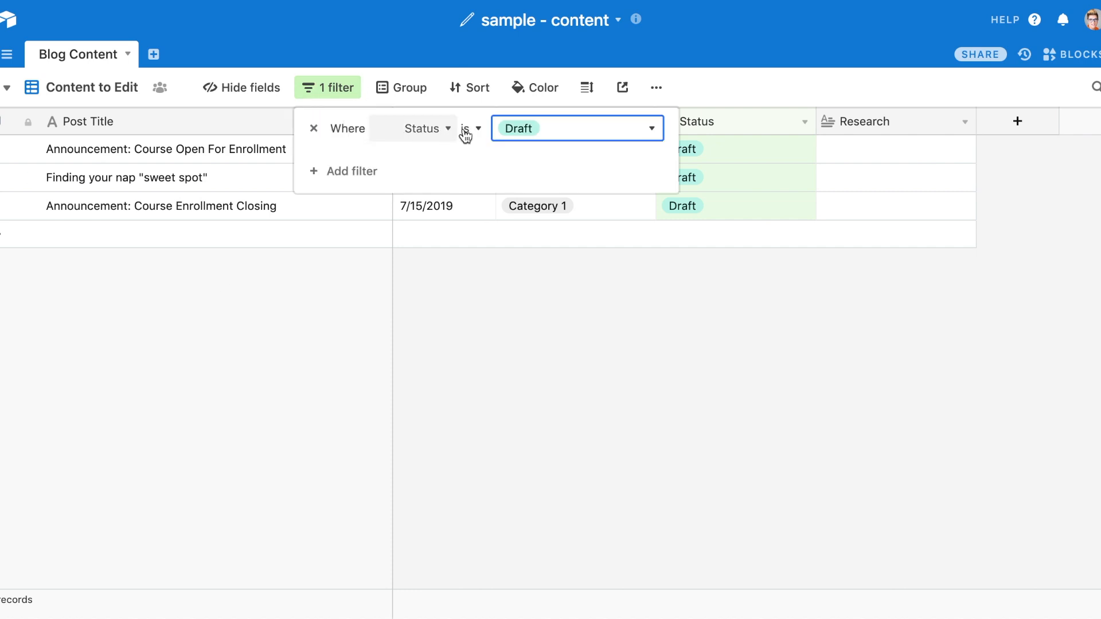
{"action": "left_click", "coordinate": [657, 338]}
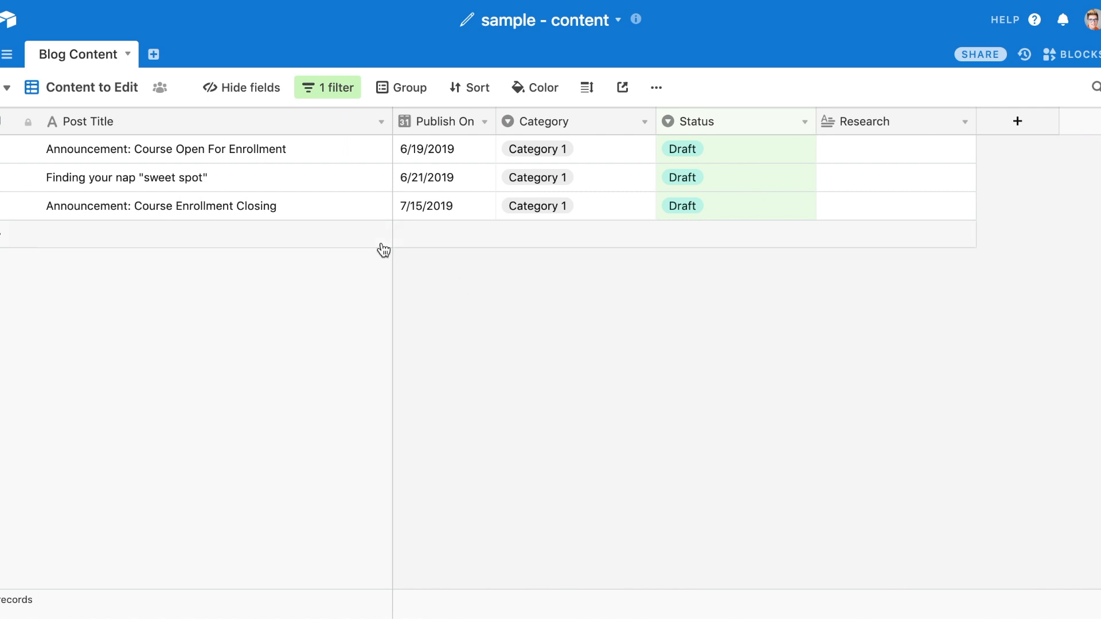
Hide the Status field in the Content to Edit view and show it again
{"action": "left_click", "coordinate": [255, 89]}
{"action": "left_click", "coordinate": [218, 212]}
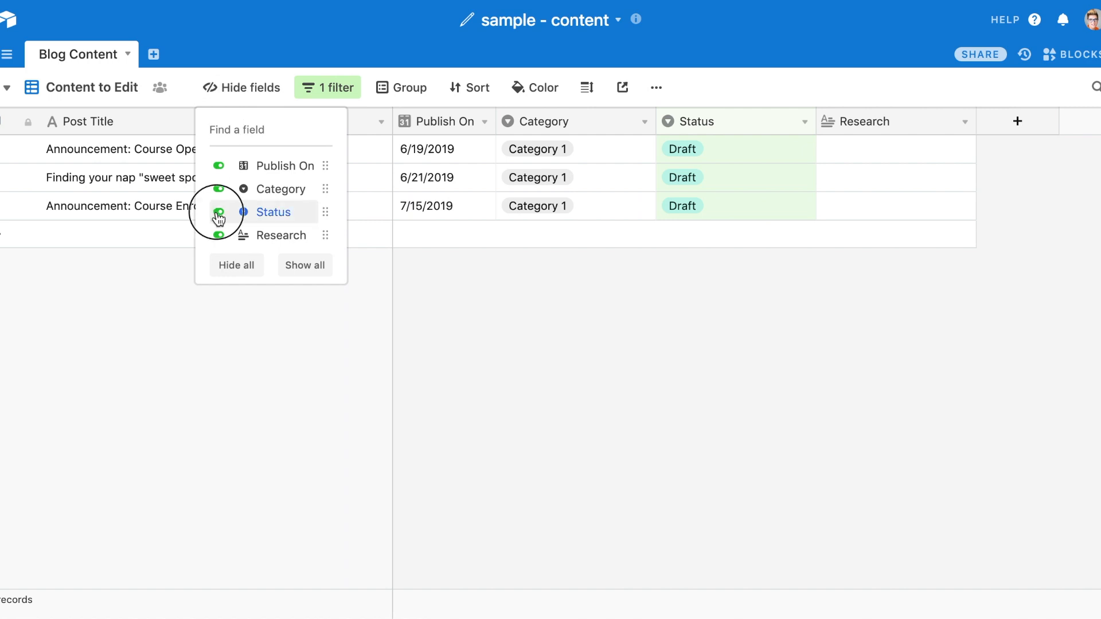
{"action": "left_click", "coordinate": [545, 332]}
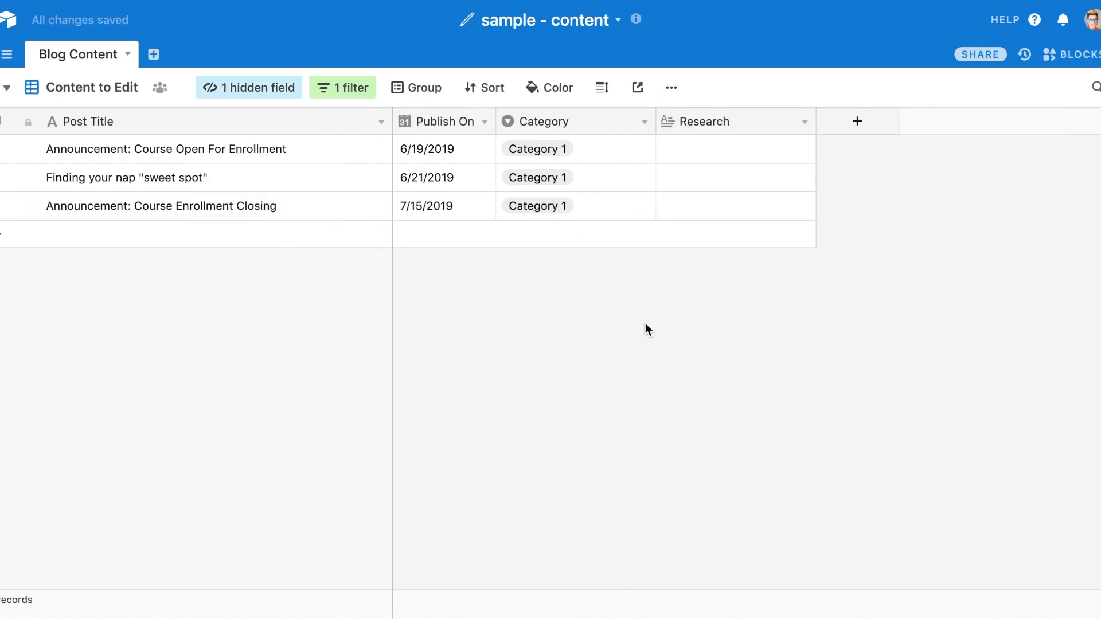
{"action": "left_click", "coordinate": [270, 94]}
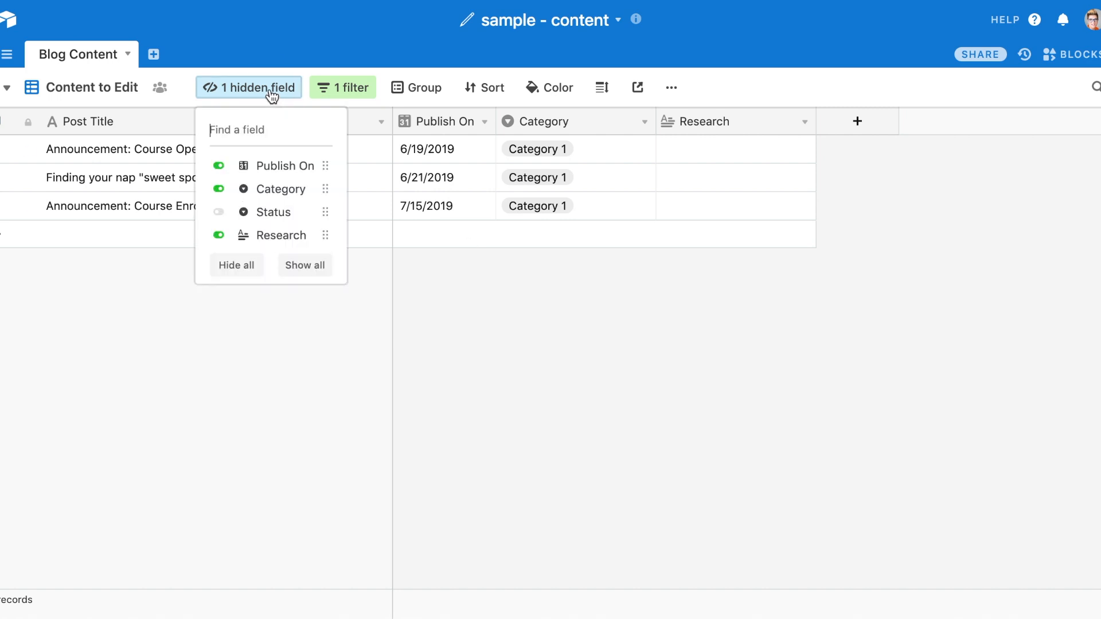
{"action": "left_click", "coordinate": [219, 213]}
{"action": "left_click", "coordinate": [622, 367]}
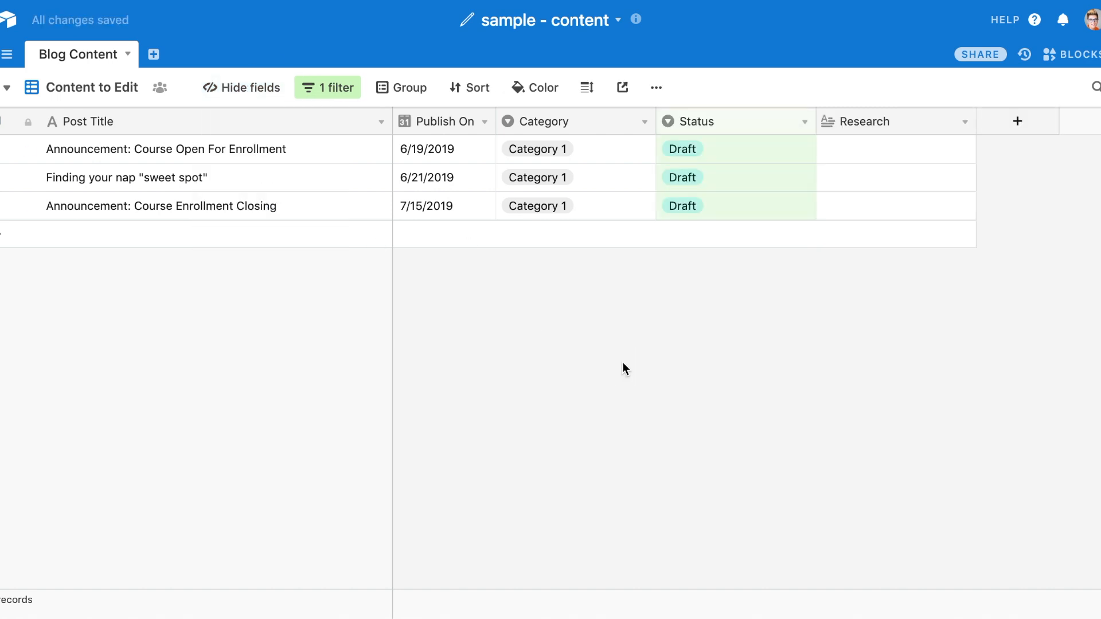
Change the Status of the "Announcement: Course Open For Enrollment" post to a stage after Draft
{"action": "left_click", "coordinate": [747, 153]}
{"action": "left_click", "coordinate": [789, 154]}
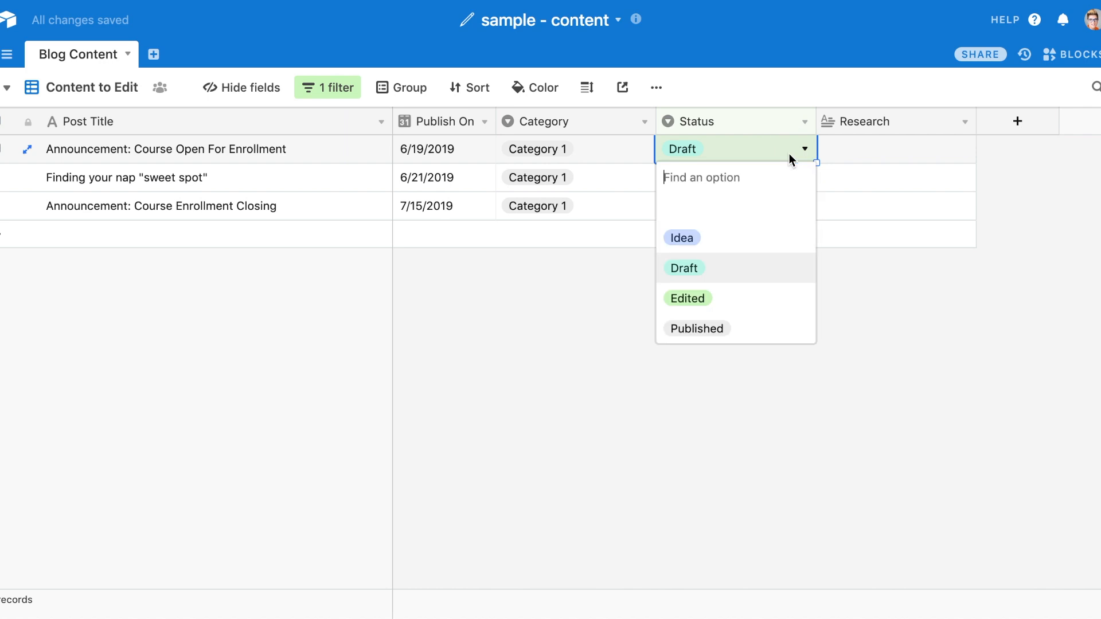
{"action": "left_click", "coordinate": [775, 313]}
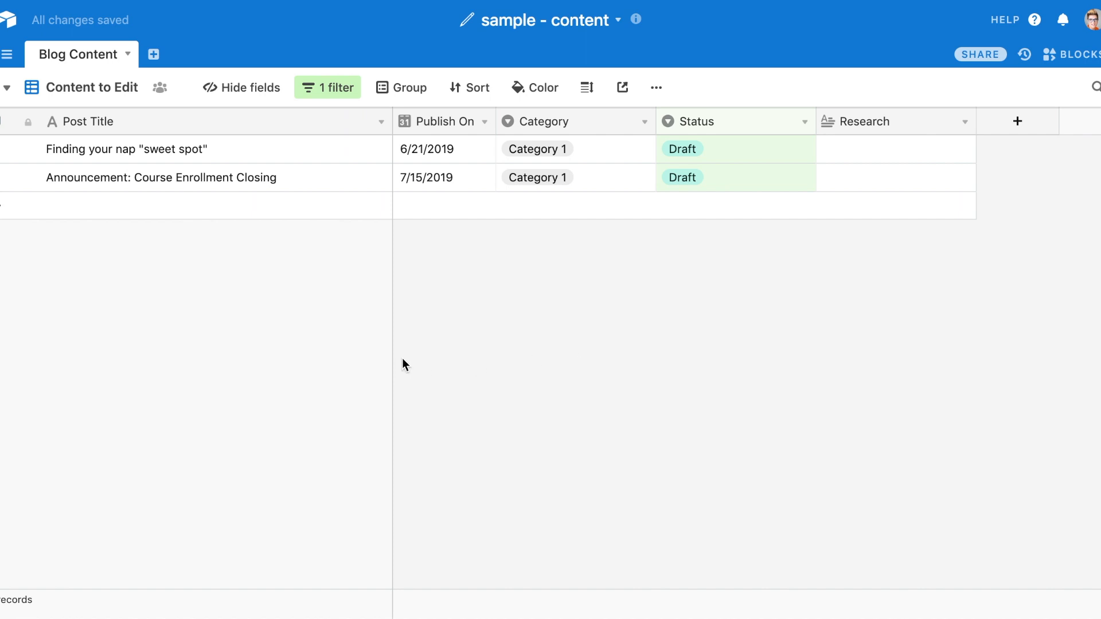
Hide the Status field in the Content to Edit view
{"action": "left_click", "coordinate": [251, 91]}
{"action": "left_click", "coordinate": [219, 212]}
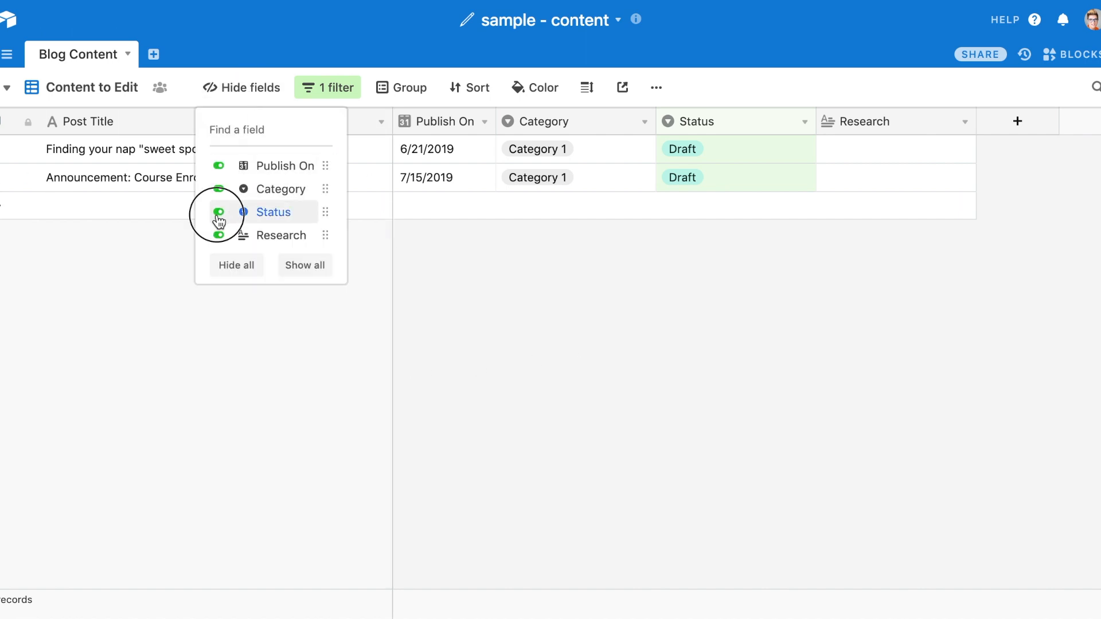
{"action": "left_click", "coordinate": [640, 411]}
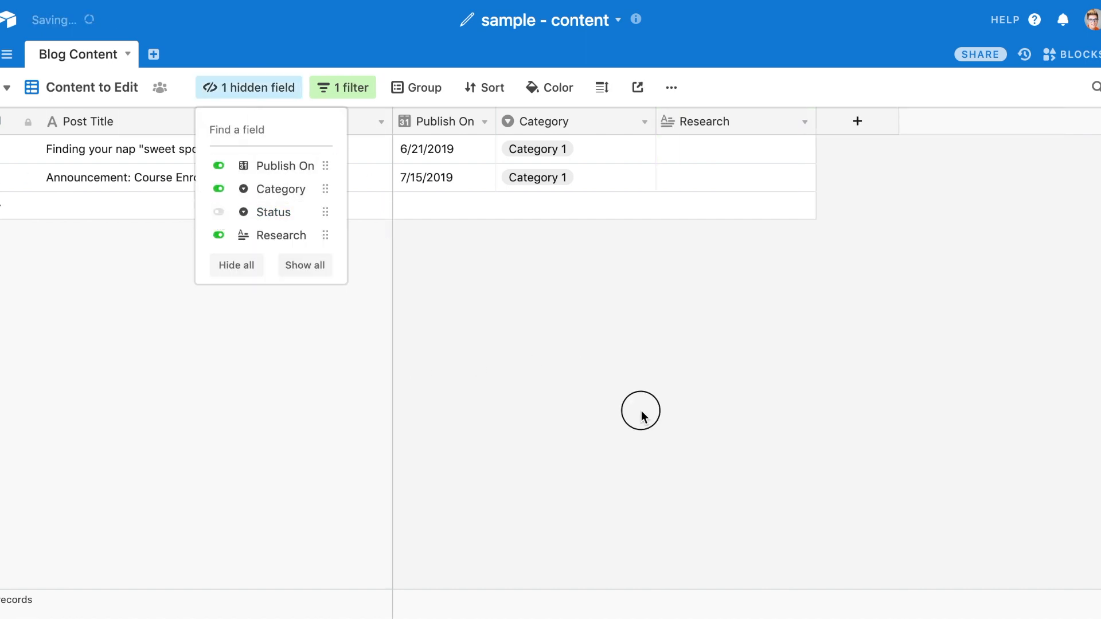
Expand the "Announcement: Course Enrollment Closing" record, reveal its hidden Status field and choose Draft, then close the record
{"action": "left_click", "coordinate": [27, 178]}
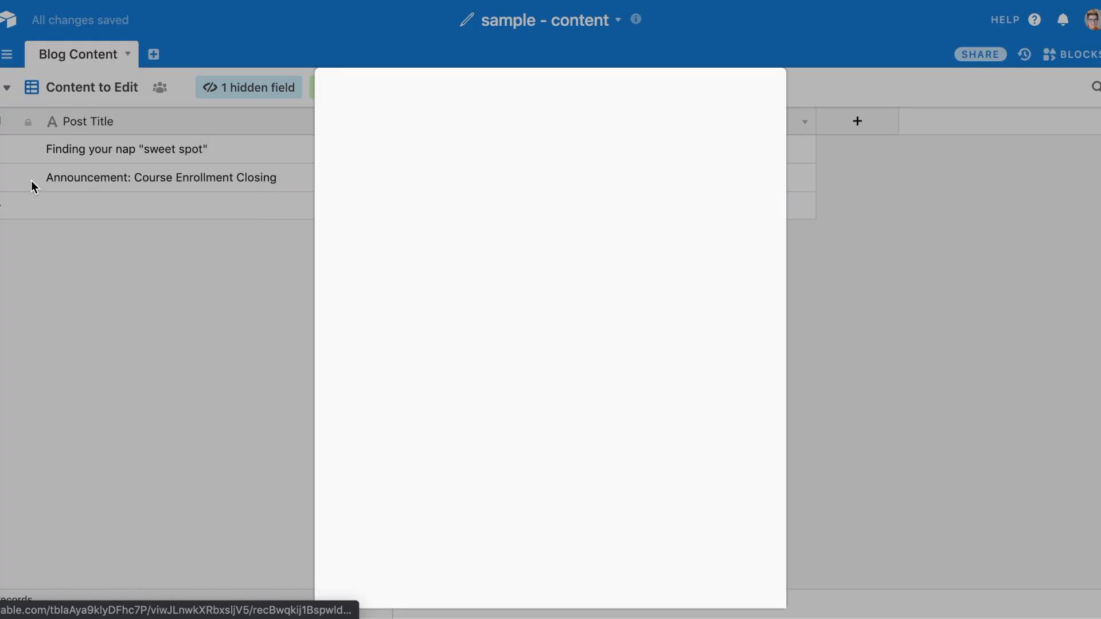
{"action": "left_click", "coordinate": [368, 511]}
{"action": "scroll", "coordinate": [575, 498], "scroll_direction": "down", "scroll_amount": 2}
{"action": "left_click", "coordinate": [454, 513]}
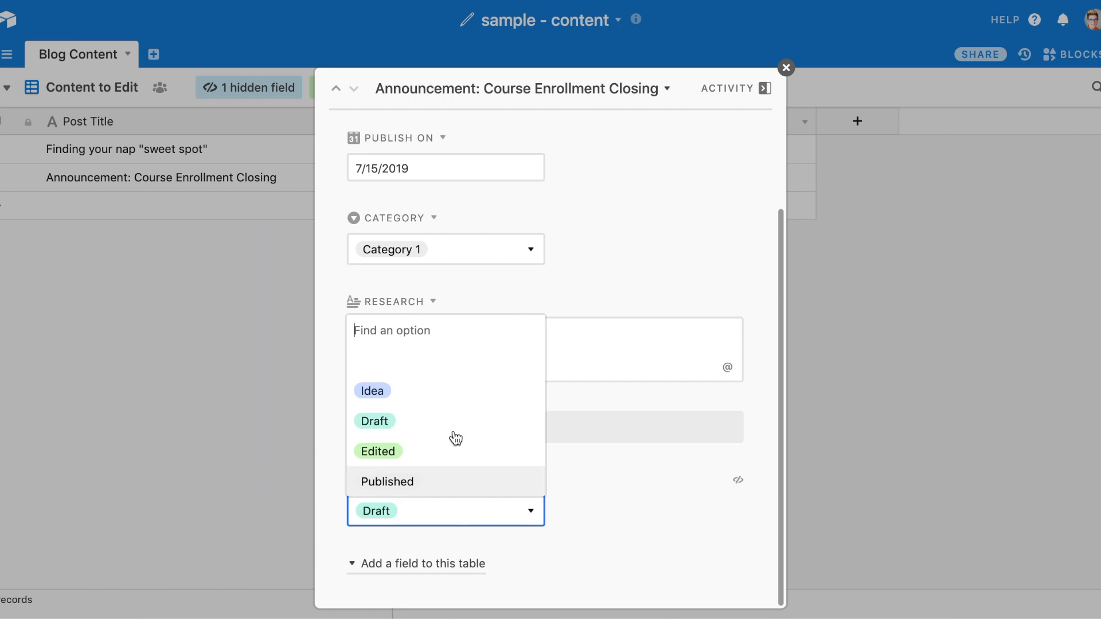
{"action": "left_click", "coordinate": [463, 422]}
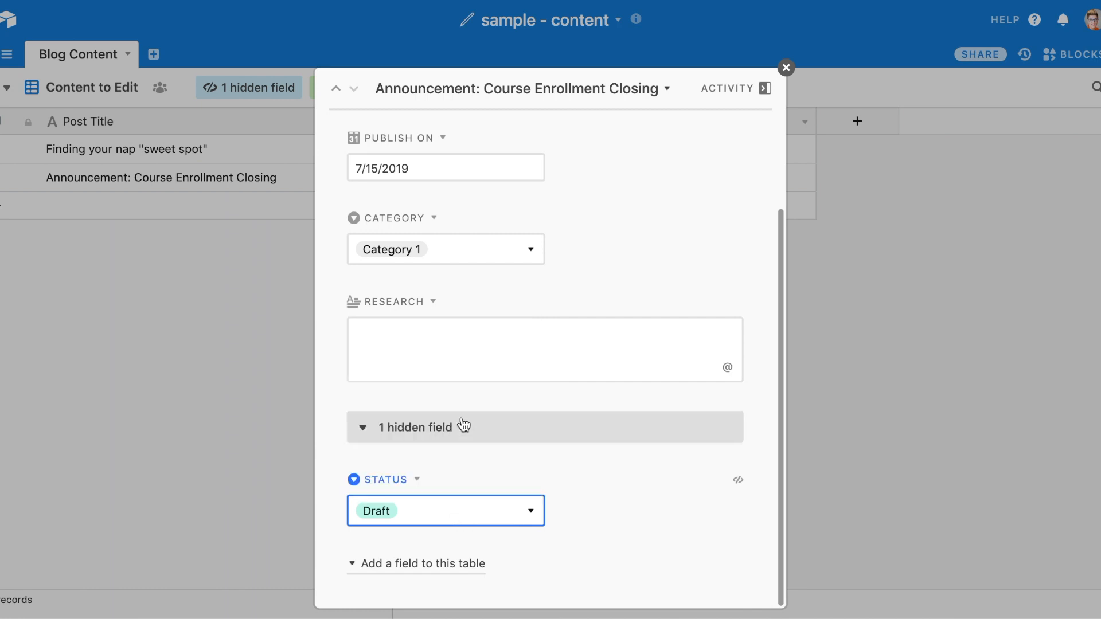
{"action": "left_click", "coordinate": [930, 500]}
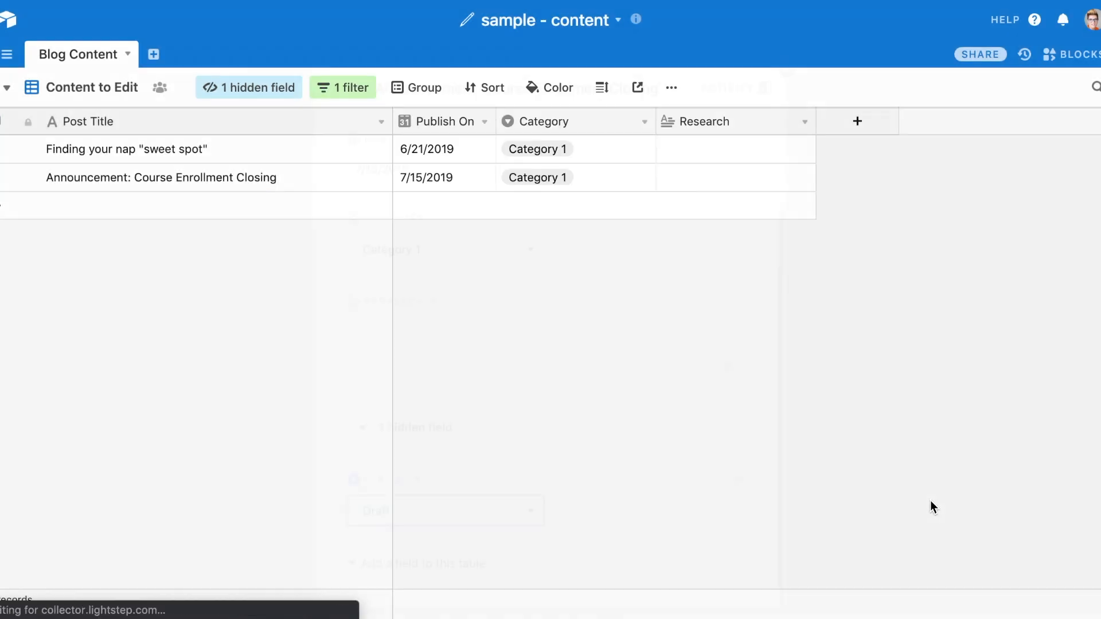
Look through the value options of the Status filter without changing the selection
{"action": "left_click", "coordinate": [360, 88]}
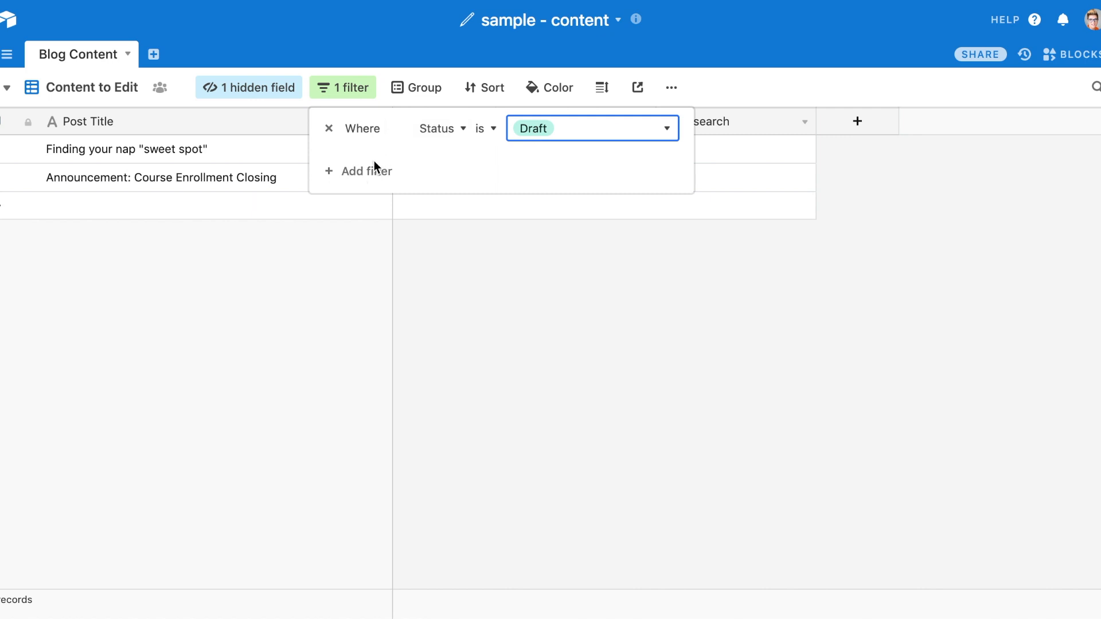
{"action": "left_click", "coordinate": [536, 131]}
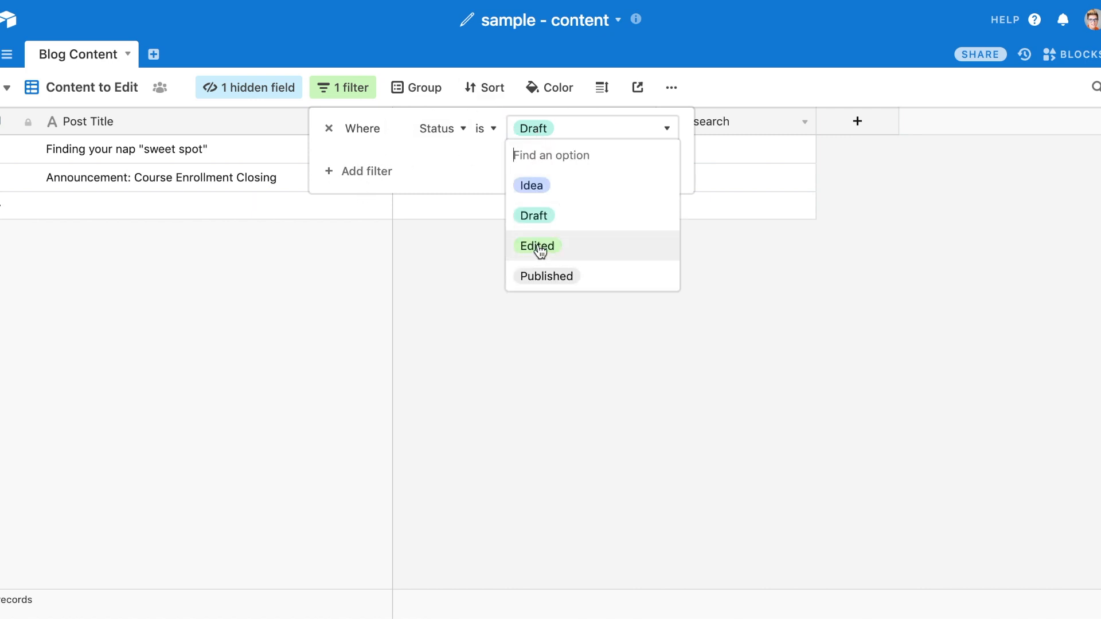
{"action": "left_click", "coordinate": [722, 390]}
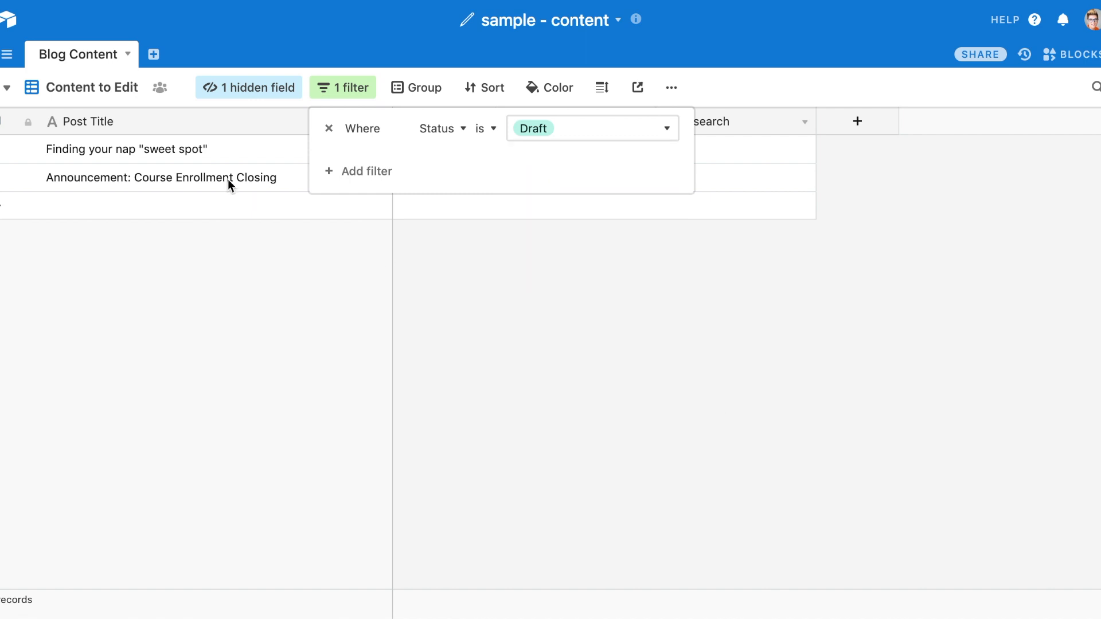
{"action": "left_click", "coordinate": [605, 421]}
Switch to the Calendar view and go to June 2019
{"action": "left_click", "coordinate": [108, 88]}
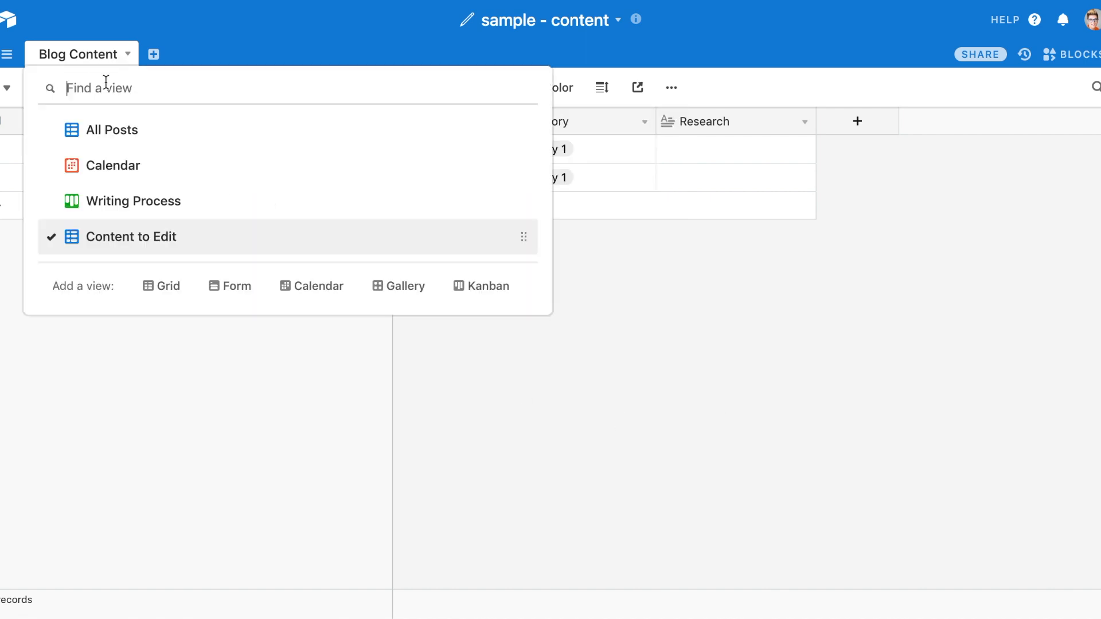
{"action": "left_click", "coordinate": [172, 169]}
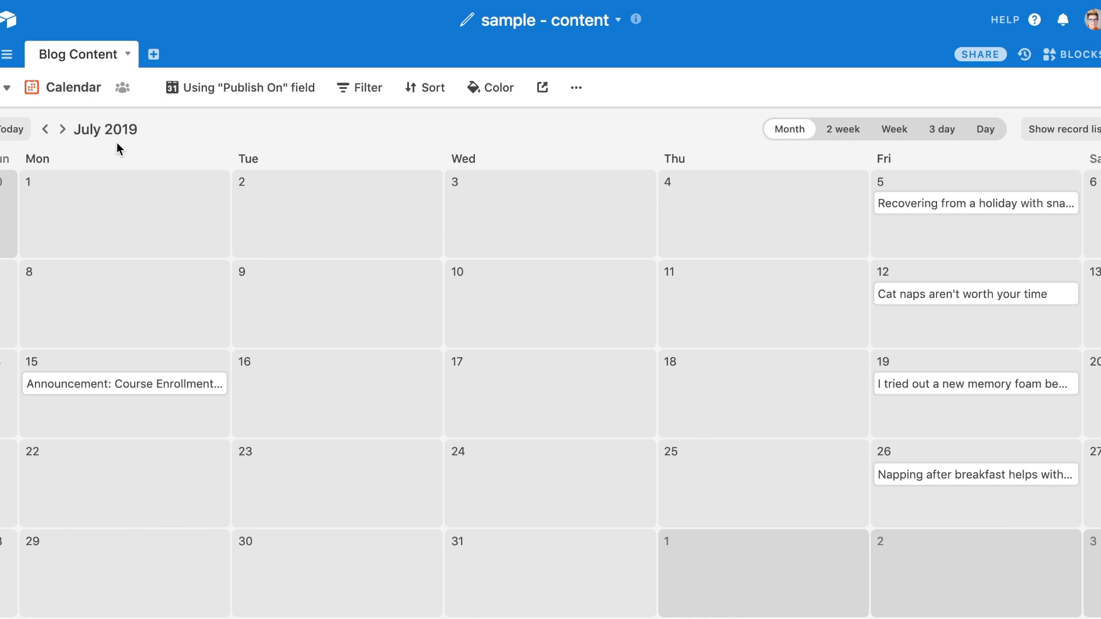
{"action": "left_click", "coordinate": [50, 135]}
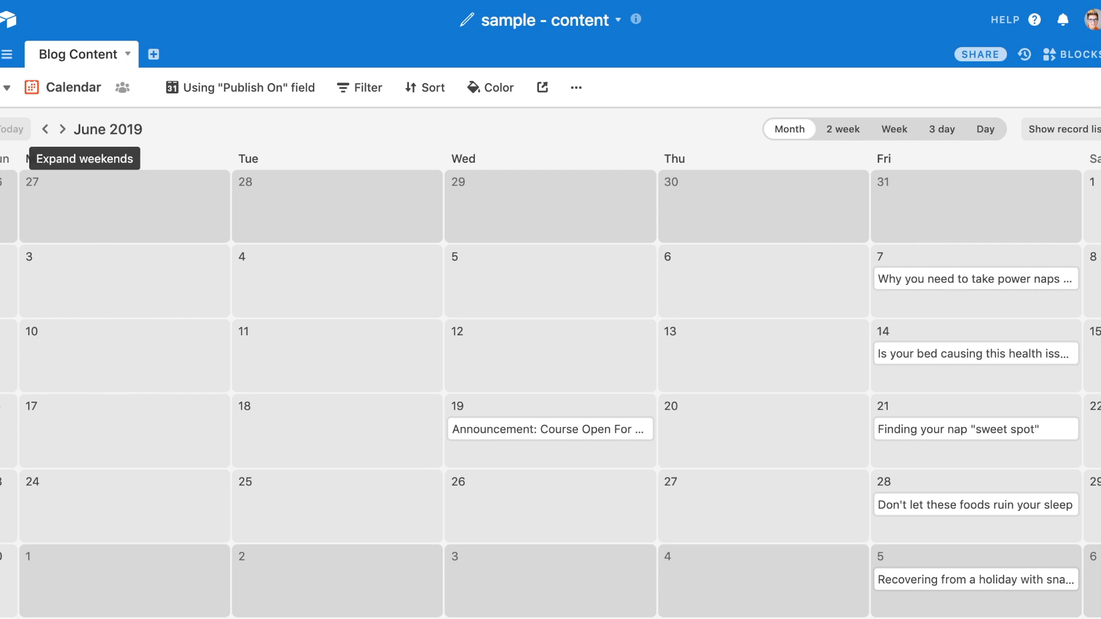
Expand and collapse the weekend columns of the June 2019 calendar twice
{"action": "left_click", "coordinate": [3, 166]}
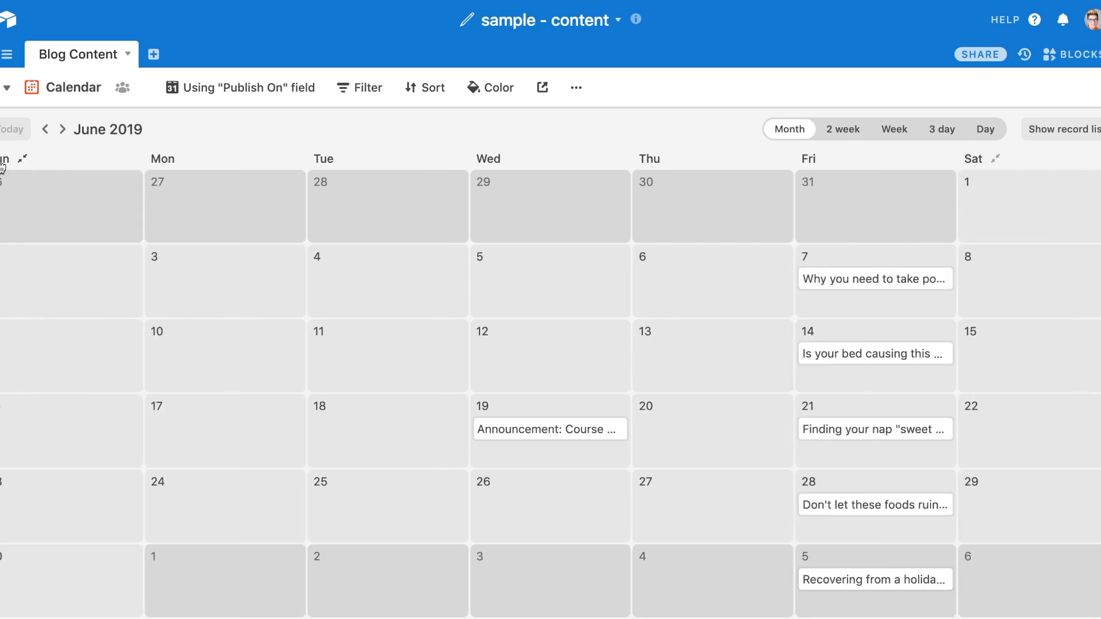
{"action": "left_click", "coordinate": [3, 166]}
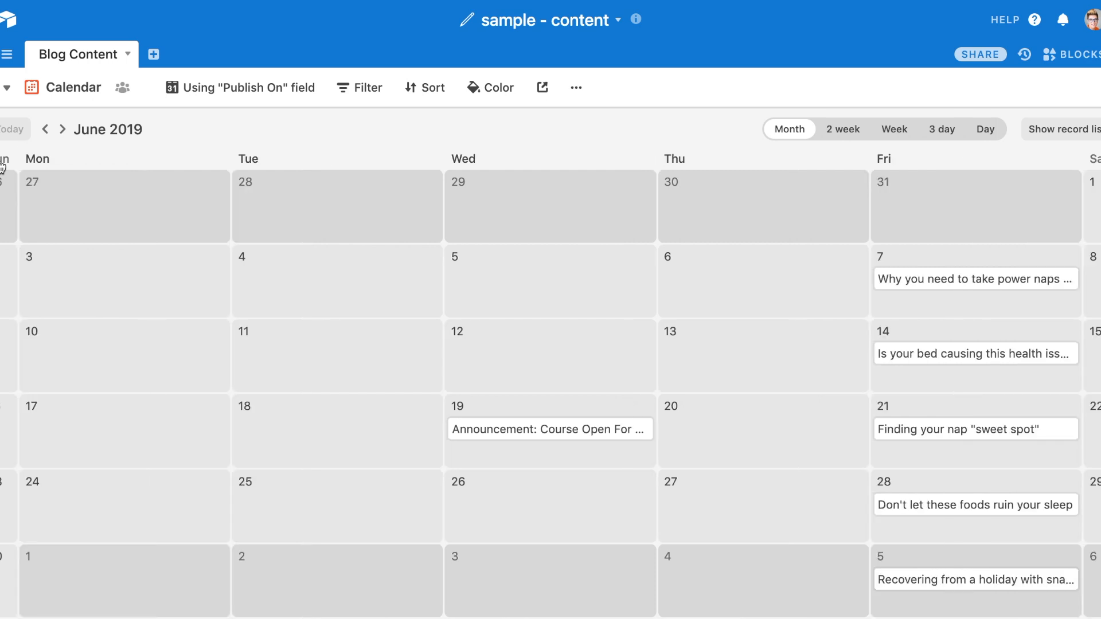
{"action": "left_click", "coordinate": [3, 167]}
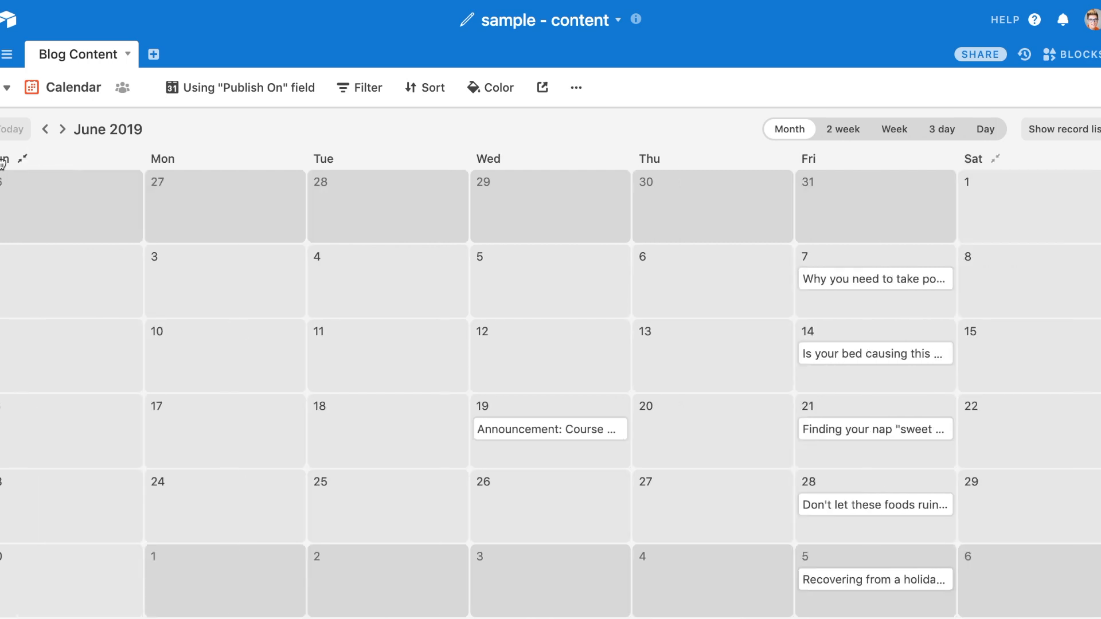
{"action": "left_click", "coordinate": [3, 164]}
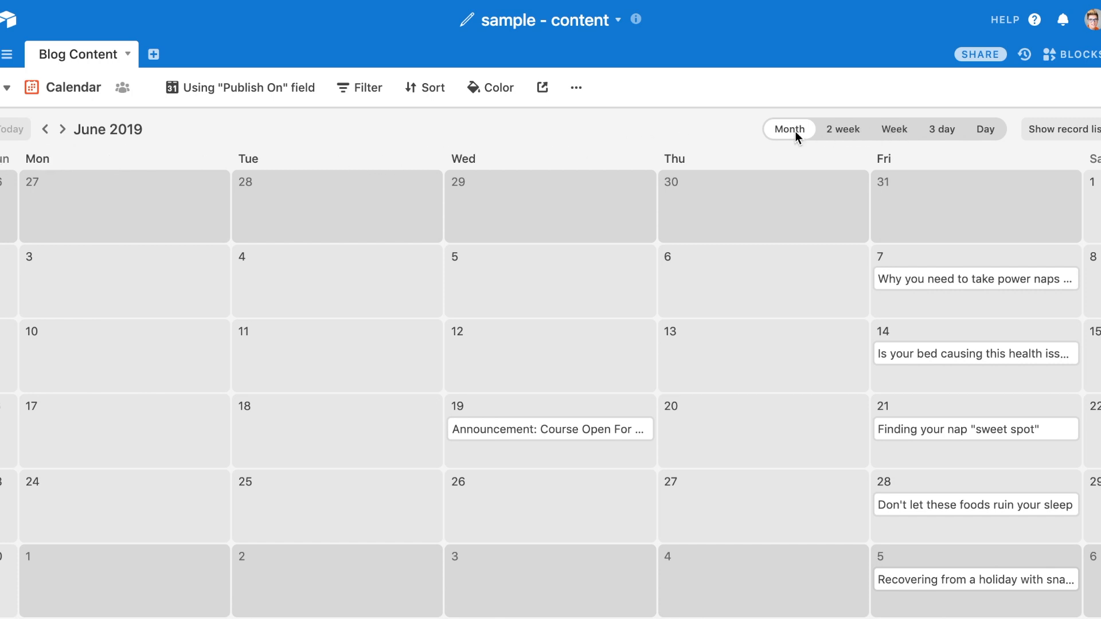
View the calendar in the 2 week and Week ranges, and return it to Month
{"action": "left_click", "coordinate": [838, 133]}
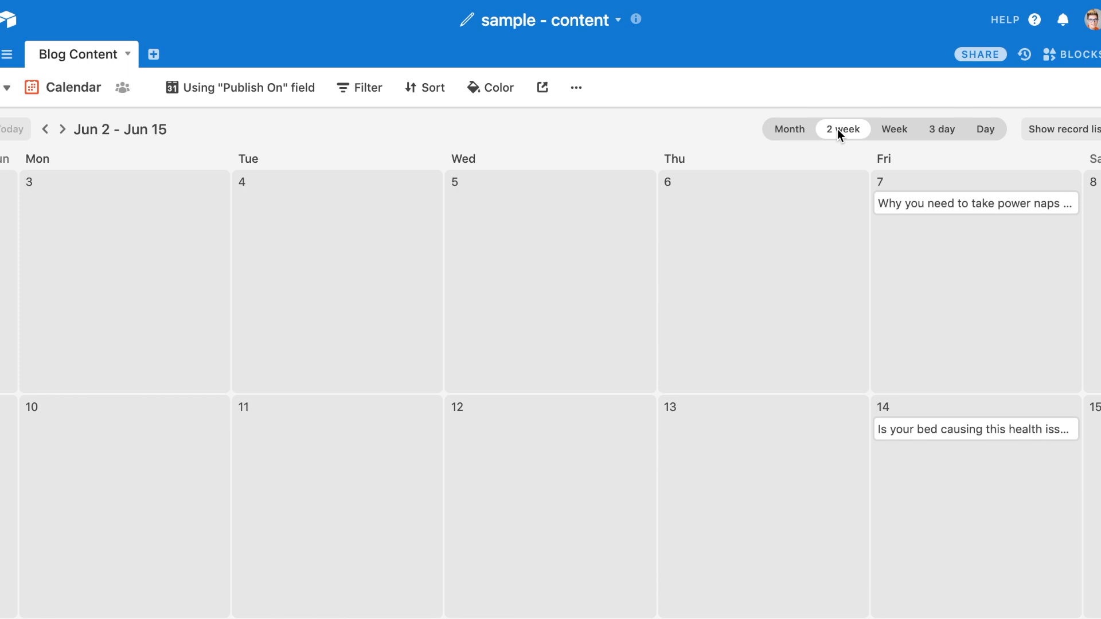
{"action": "left_click", "coordinate": [886, 132]}
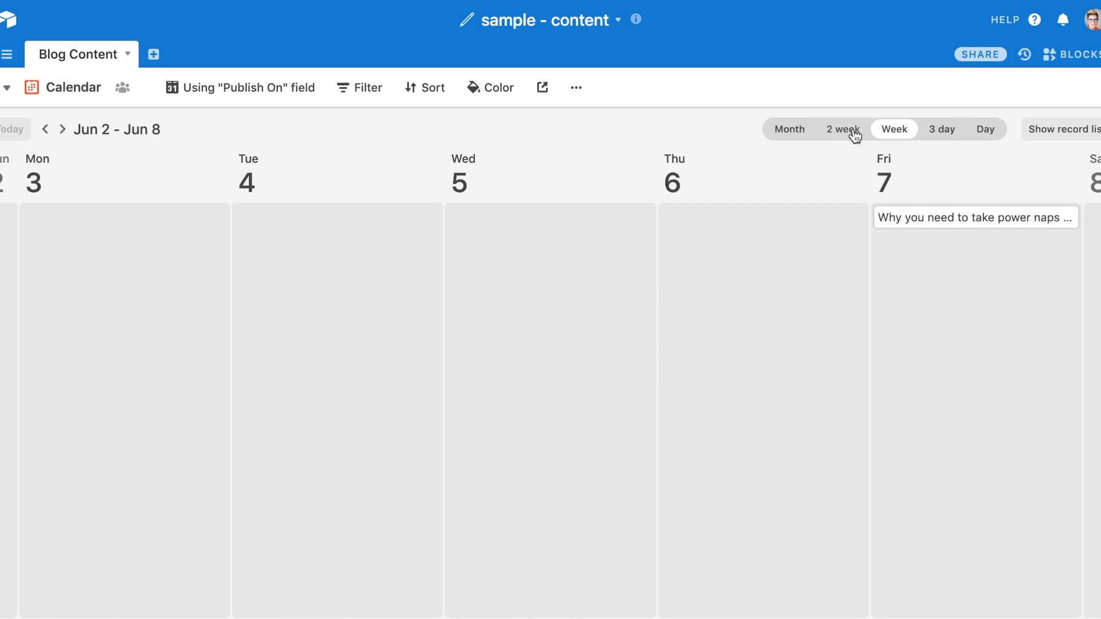
{"action": "left_click", "coordinate": [792, 129]}
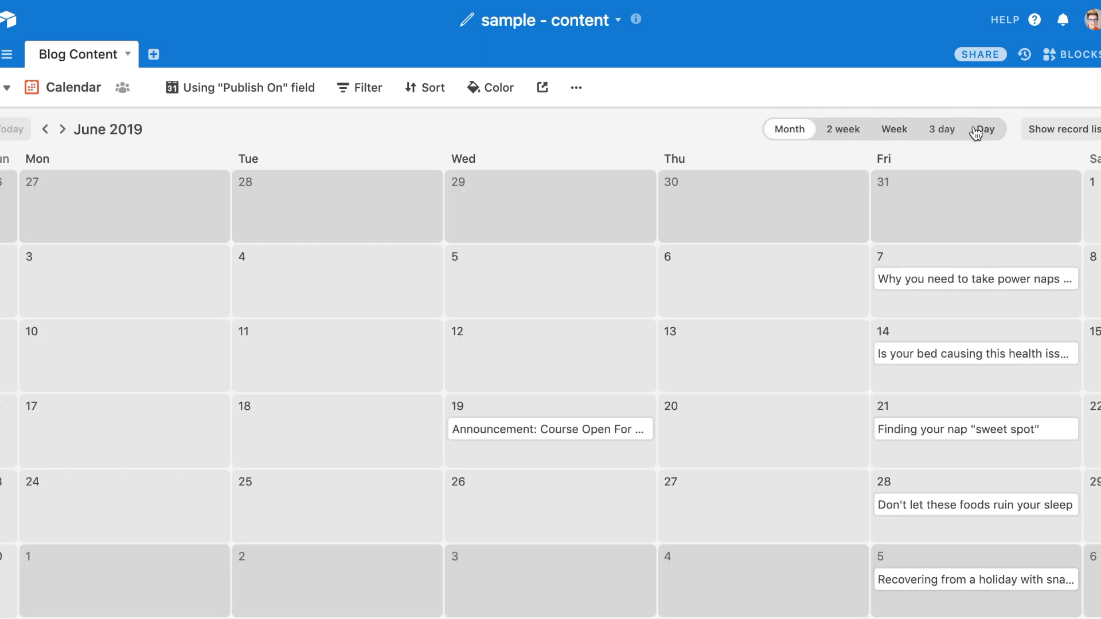
Show the record list beside the June 2019 calendar and look through its posts
{"action": "left_click", "coordinate": [1062, 133]}
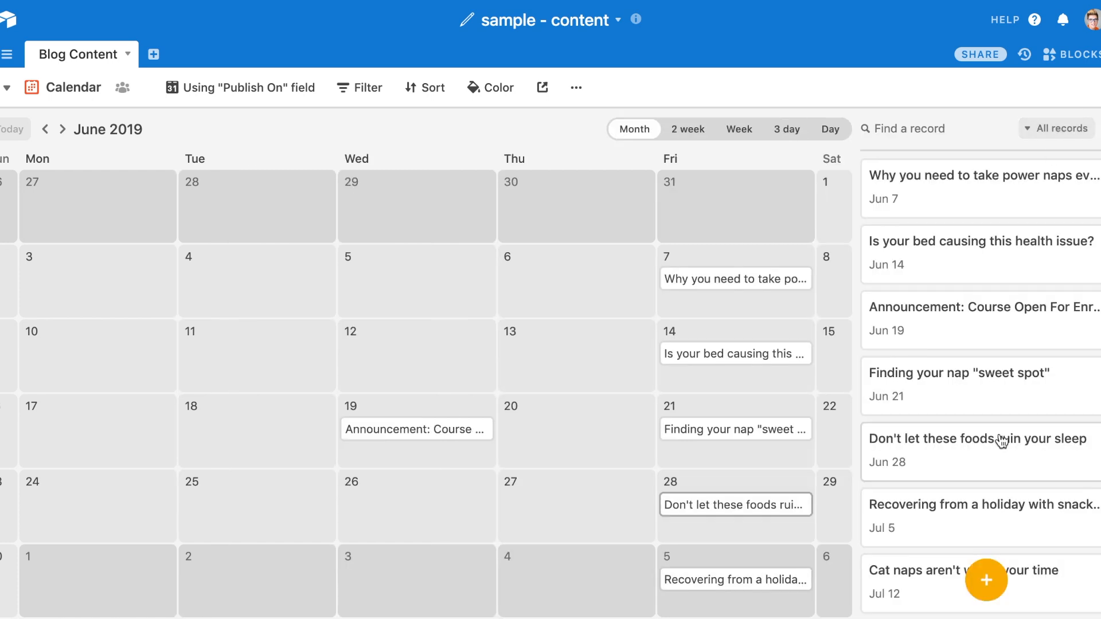
{"action": "scroll", "coordinate": [999, 440], "scroll_direction": "down", "scroll_amount": 4}
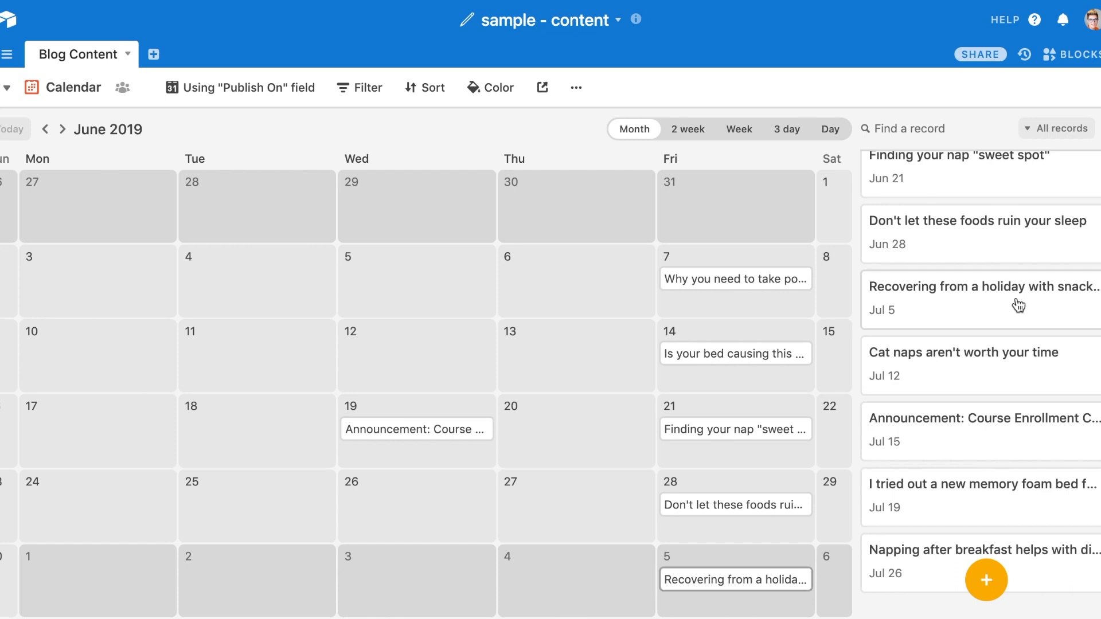
{"action": "left_click_drag", "start_coordinate": [1019, 305], "coordinate": [731, 591]}
{"action": "scroll", "coordinate": [883, 484], "scroll_direction": "down", "scroll_amount": 2}
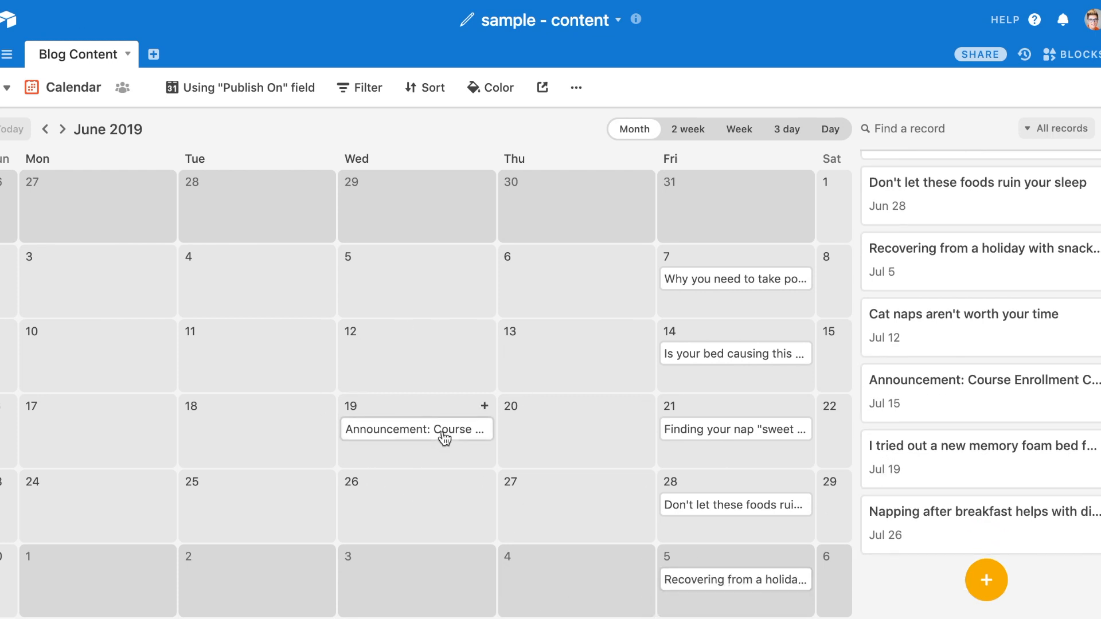
Move "Announcement: Course Open For Enrollment" to June 12 on the calendar, then check its record details and close them
{"action": "left_click_drag", "start_coordinate": [444, 436], "coordinate": [446, 355]}
{"action": "left_click", "coordinate": [421, 362]}
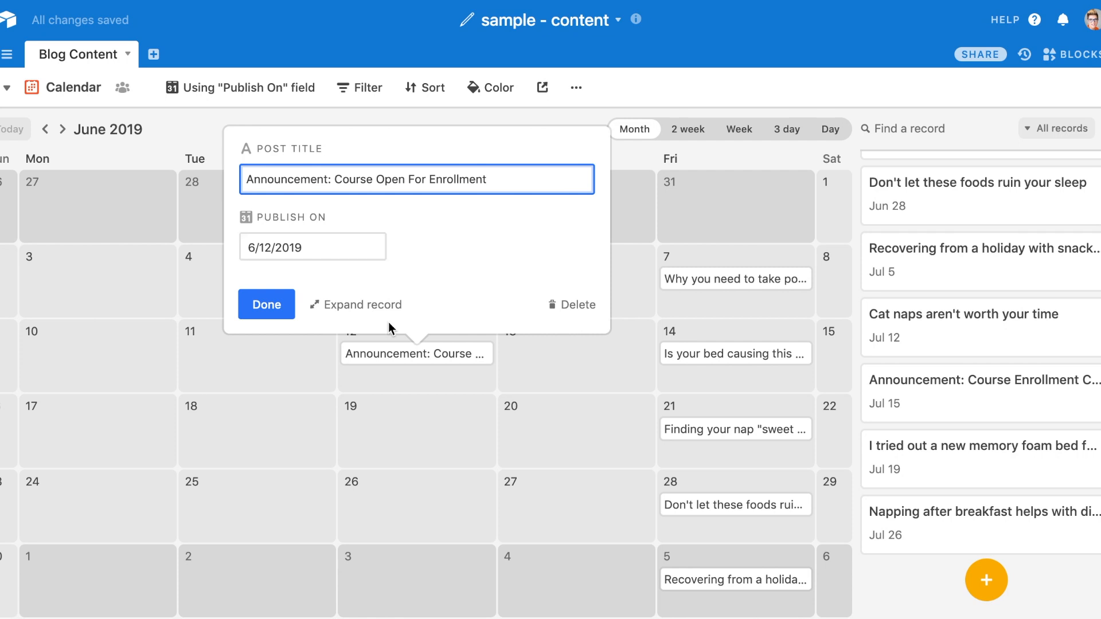
{"action": "left_click", "coordinate": [447, 470]}
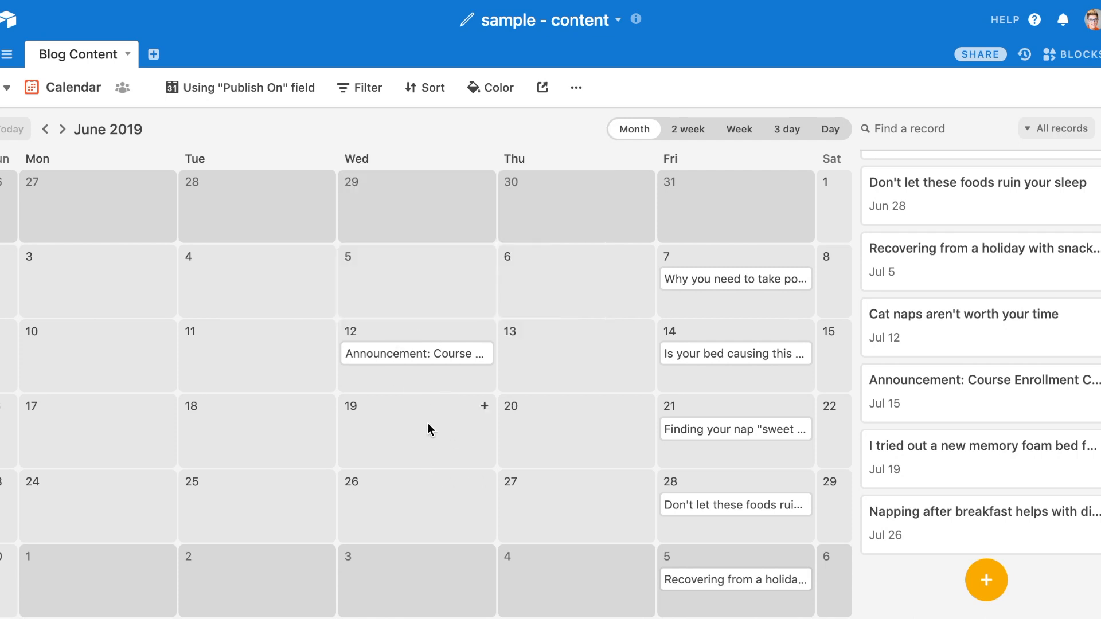
Switch to the Writing Process kanban view
{"action": "left_click", "coordinate": [57, 87]}
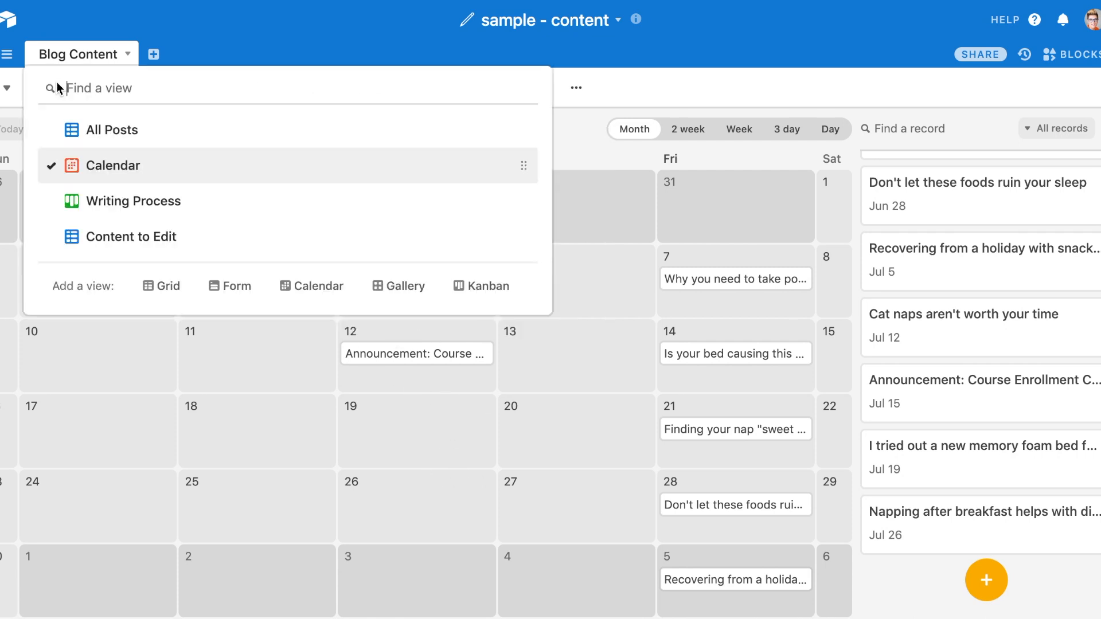
{"action": "left_click", "coordinate": [107, 201]}
{"action": "left_click", "coordinate": [217, 142]}
{"action": "left_click", "coordinate": [195, 246]}
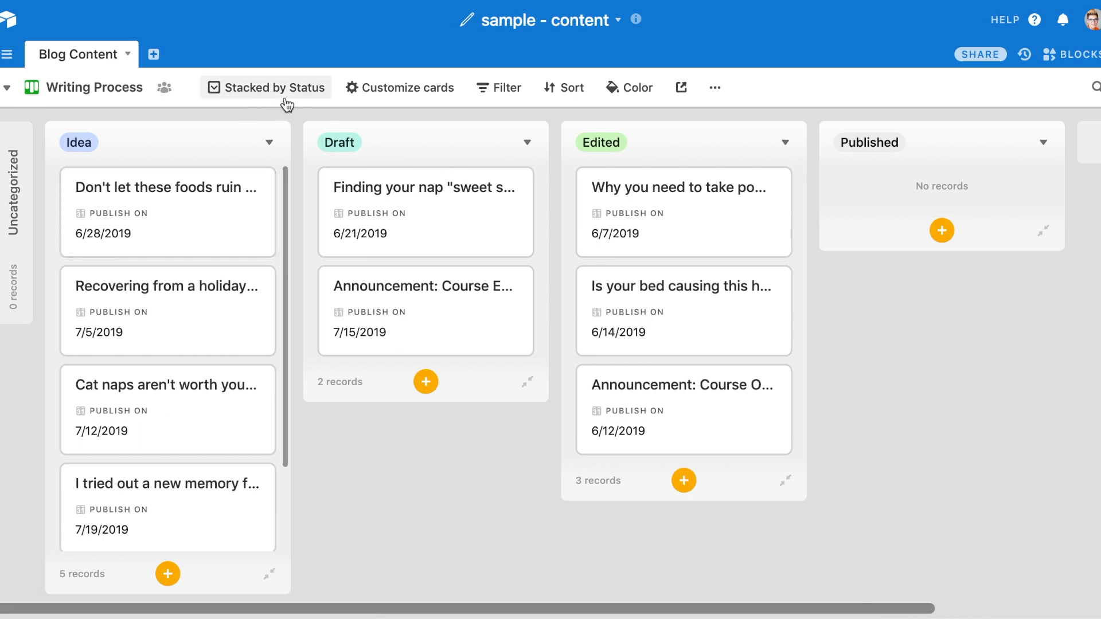
Show the Category field on the Writing Process cards
{"action": "left_click", "coordinate": [423, 87]}
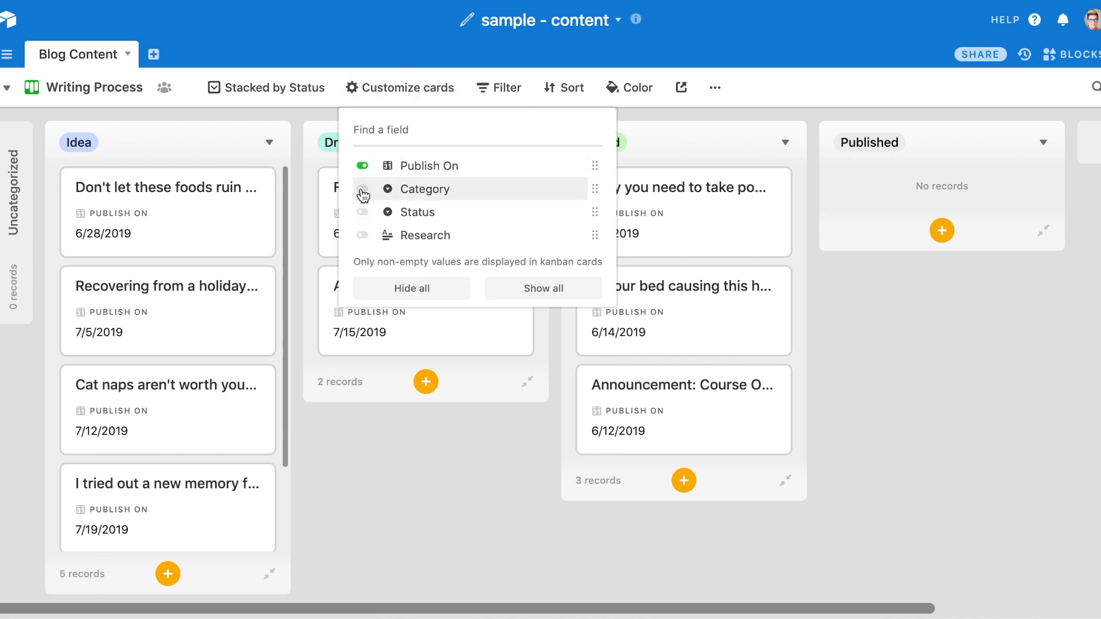
{"action": "left_click", "coordinate": [363, 190]}
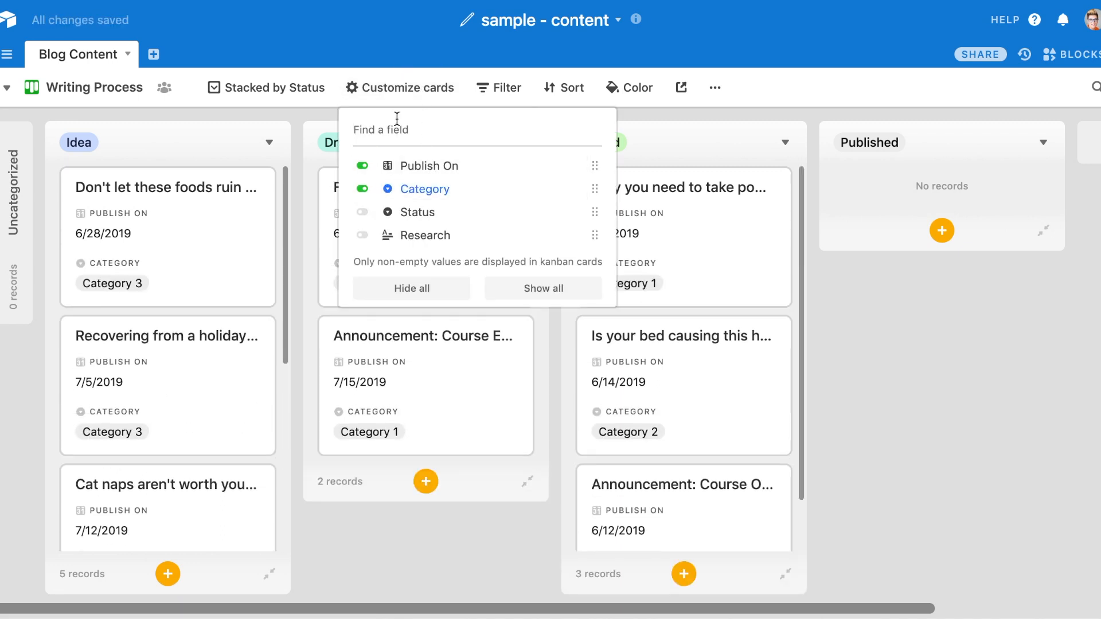
{"action": "left_click", "coordinate": [397, 92]}
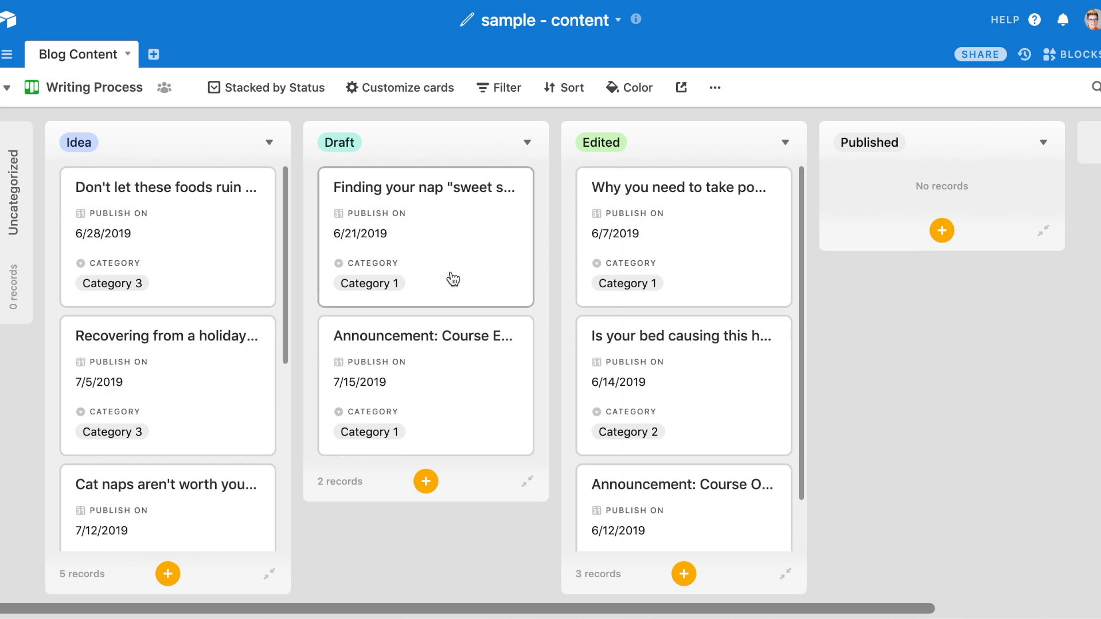
Move the "Why you need to take power naps" card to Published and the "Cat naps aren't worth your time" card to Draft
{"action": "left_click_drag", "start_coordinate": [663, 241], "coordinate": [951, 209]}
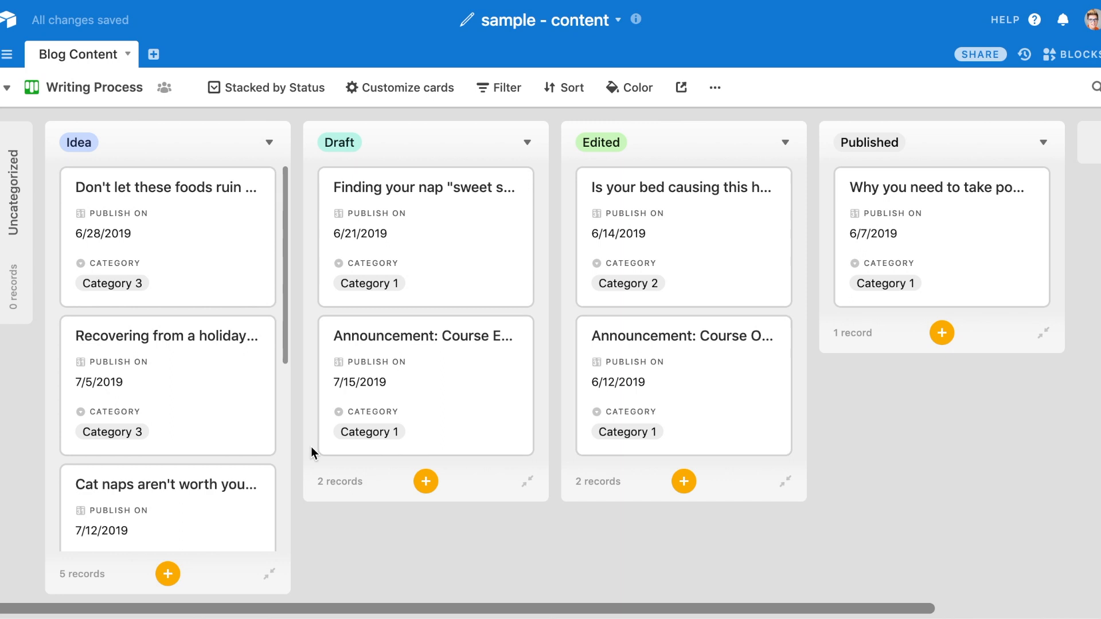
{"action": "scroll", "coordinate": [219, 494], "scroll_direction": "down", "scroll_amount": 2}
{"action": "left_click_drag", "start_coordinate": [167, 407], "coordinate": [430, 184]}
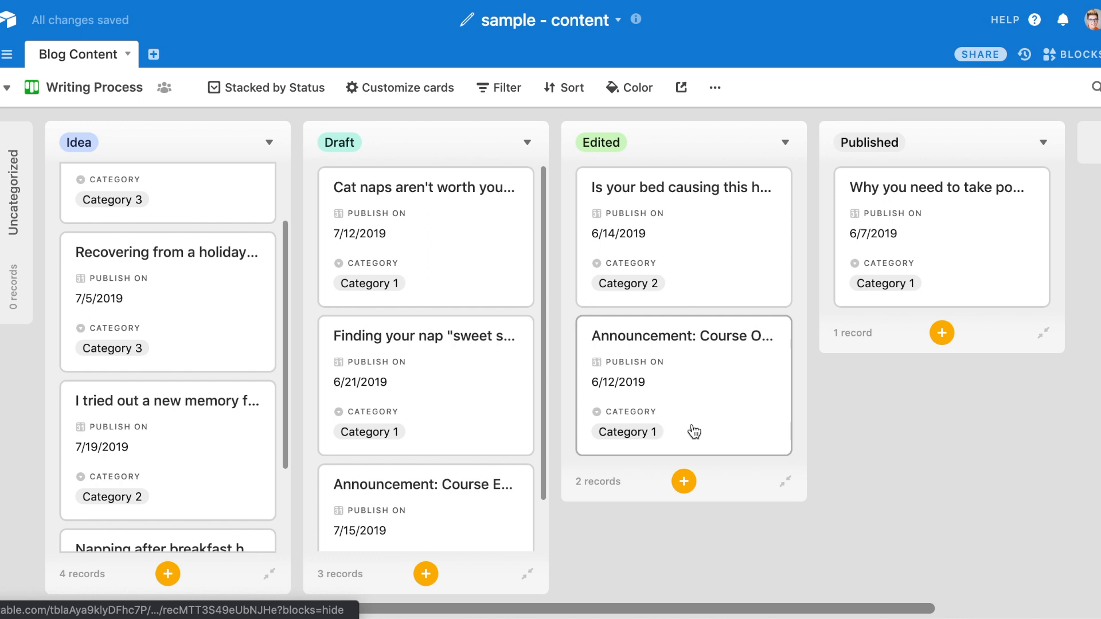
Sort the Writing Process cards by Publish On in ascending order and look over the stacks
{"action": "left_click", "coordinate": [574, 89]}
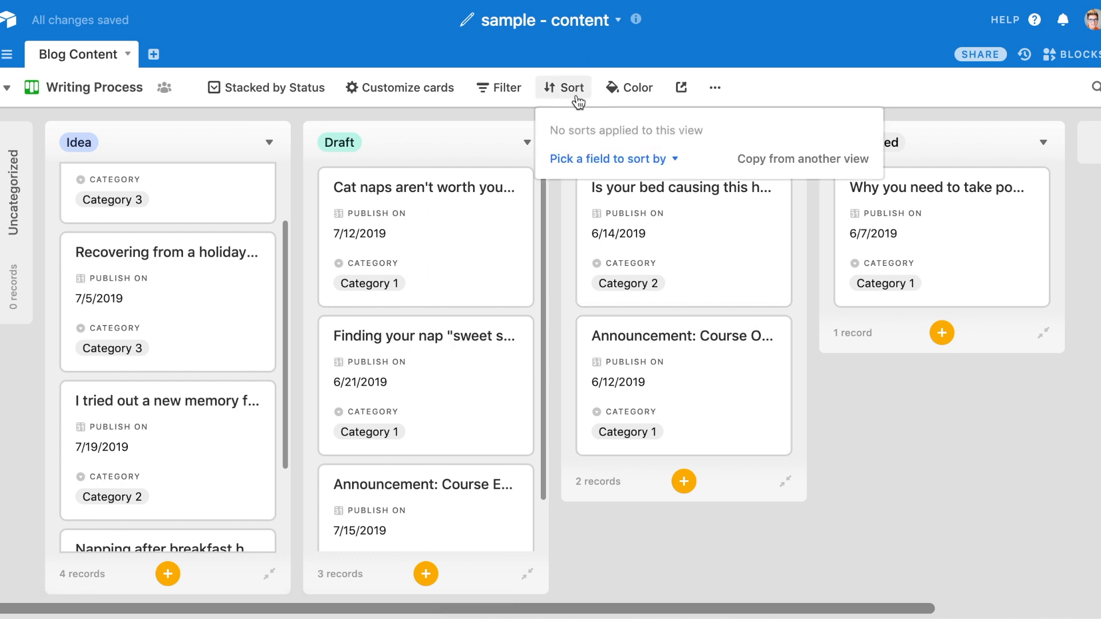
{"action": "left_click", "coordinate": [587, 158]}
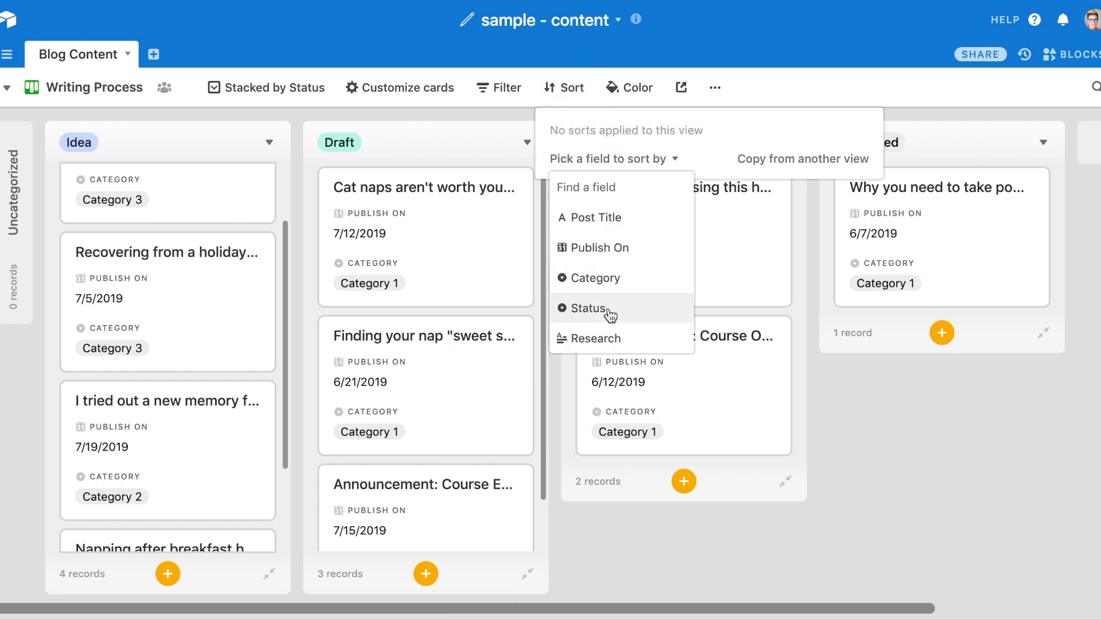
{"action": "left_click", "coordinate": [622, 249]}
{"action": "left_click", "coordinate": [932, 470]}
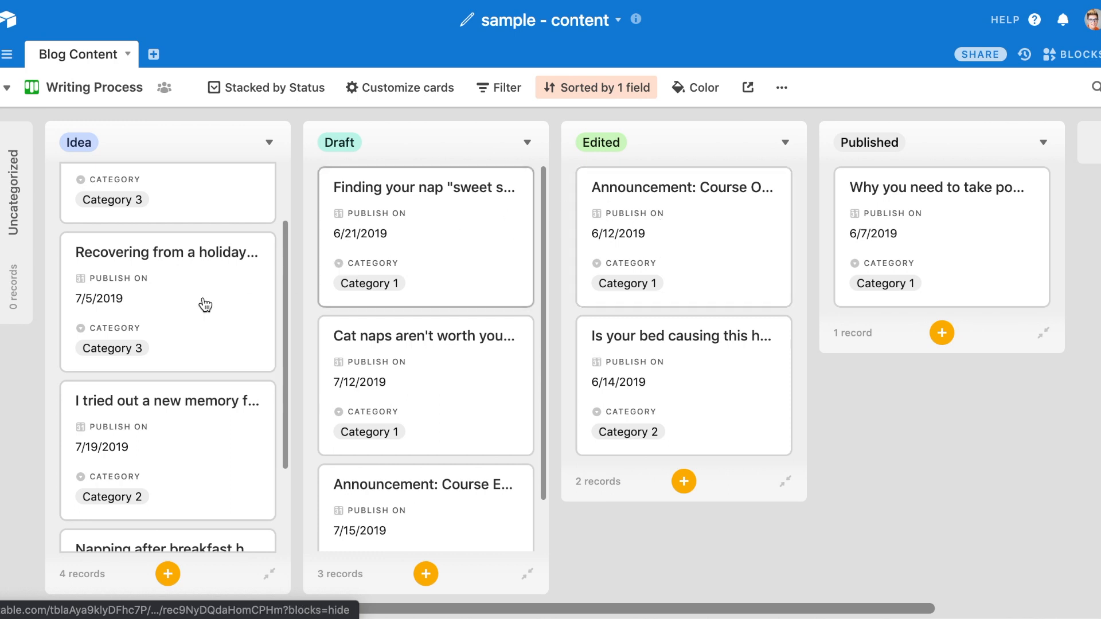
{"action": "scroll", "coordinate": [201, 305], "scroll_direction": "up", "scroll_amount": 3}
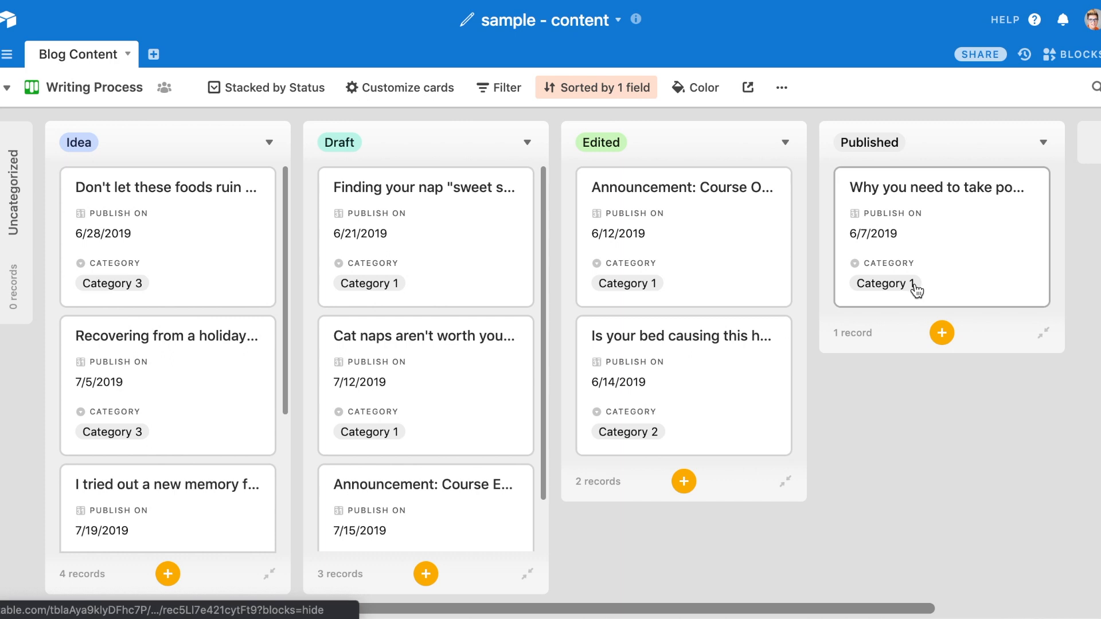
Turn off Keep sorted and remove the Publish On sort from the Writing Process view
{"action": "left_click", "coordinate": [609, 91]}
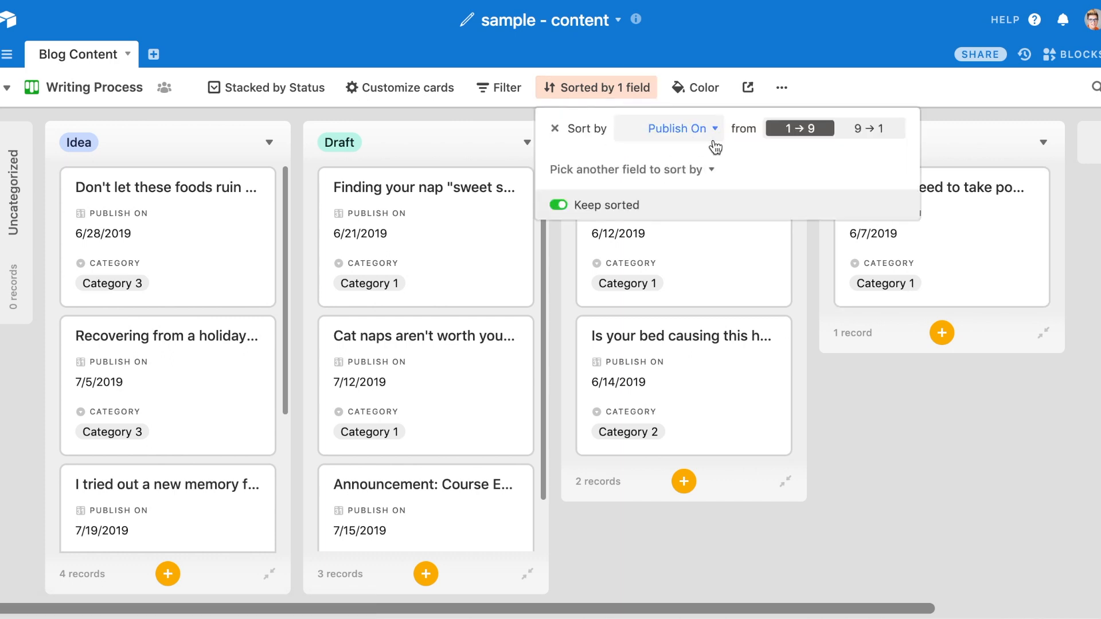
{"action": "left_click", "coordinate": [558, 205]}
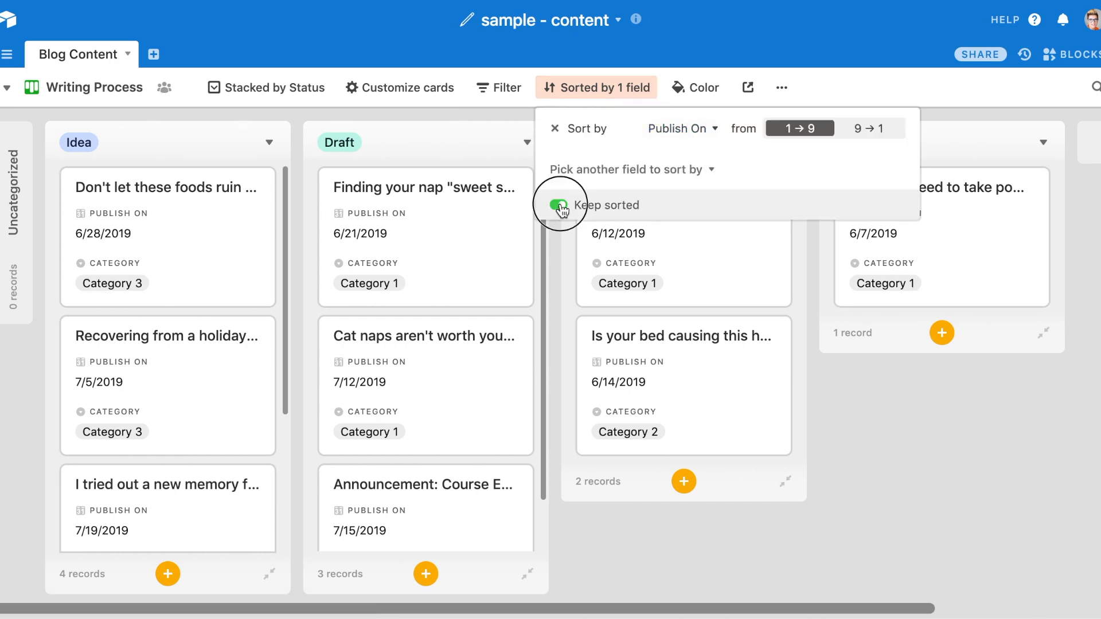
{"action": "left_click", "coordinate": [555, 129]}
{"action": "left_click", "coordinate": [958, 554]}
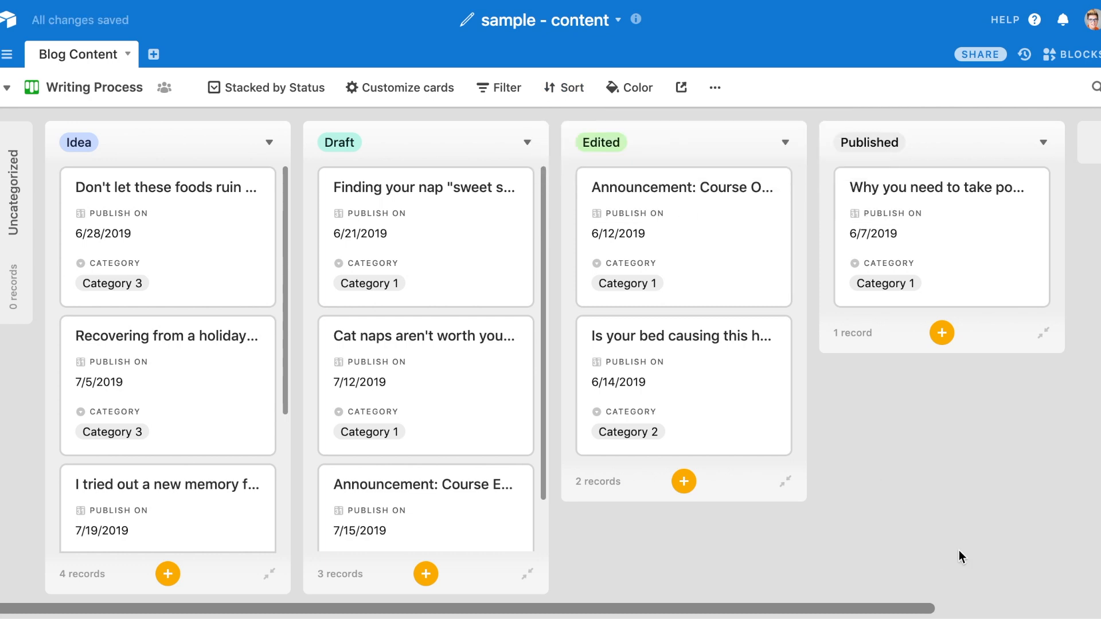